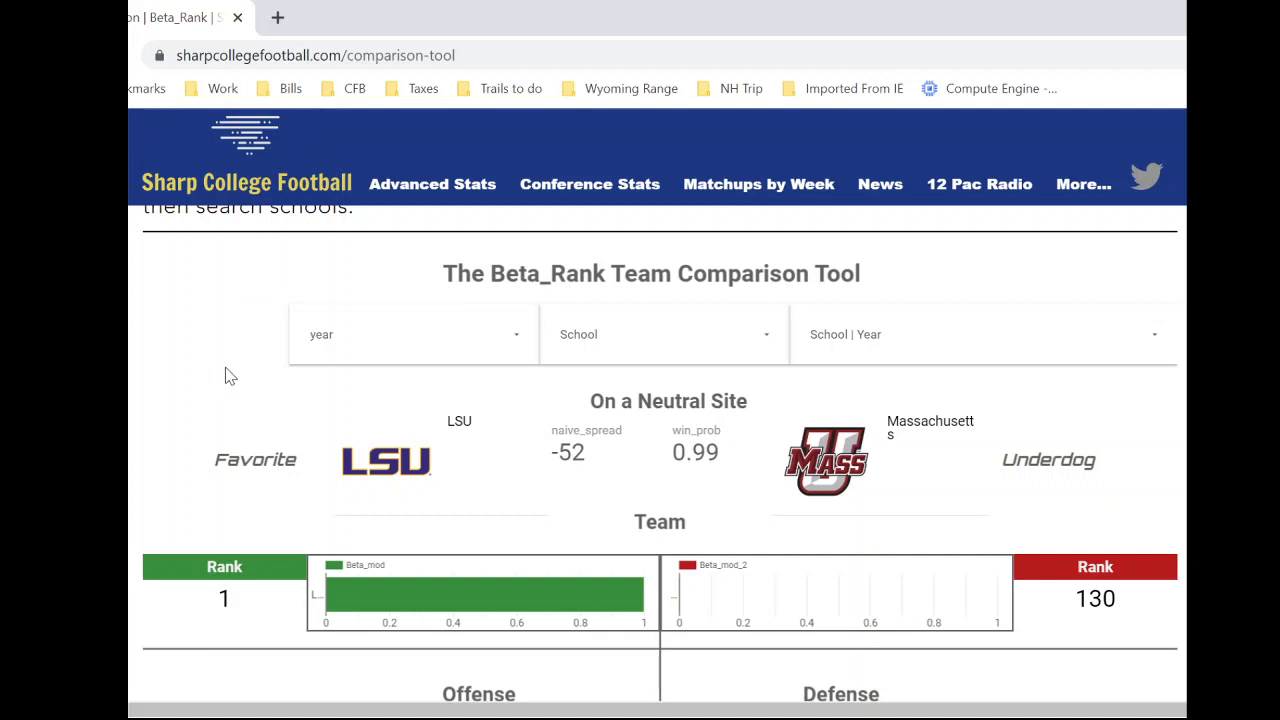
Set the comparison tool's year filter to 2019
{"action": "left_click", "coordinate": [368, 338]}
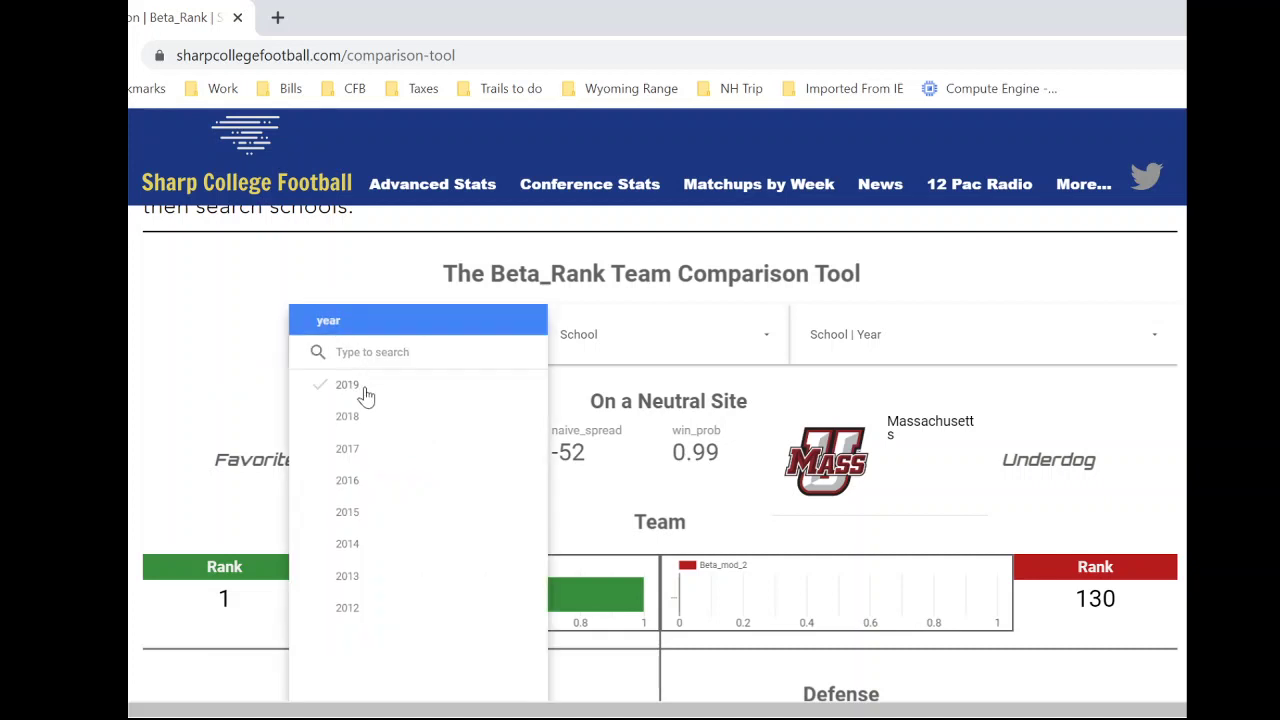
{"action": "left_click", "coordinate": [366, 392]}
{"action": "left_click", "coordinate": [196, 325]}
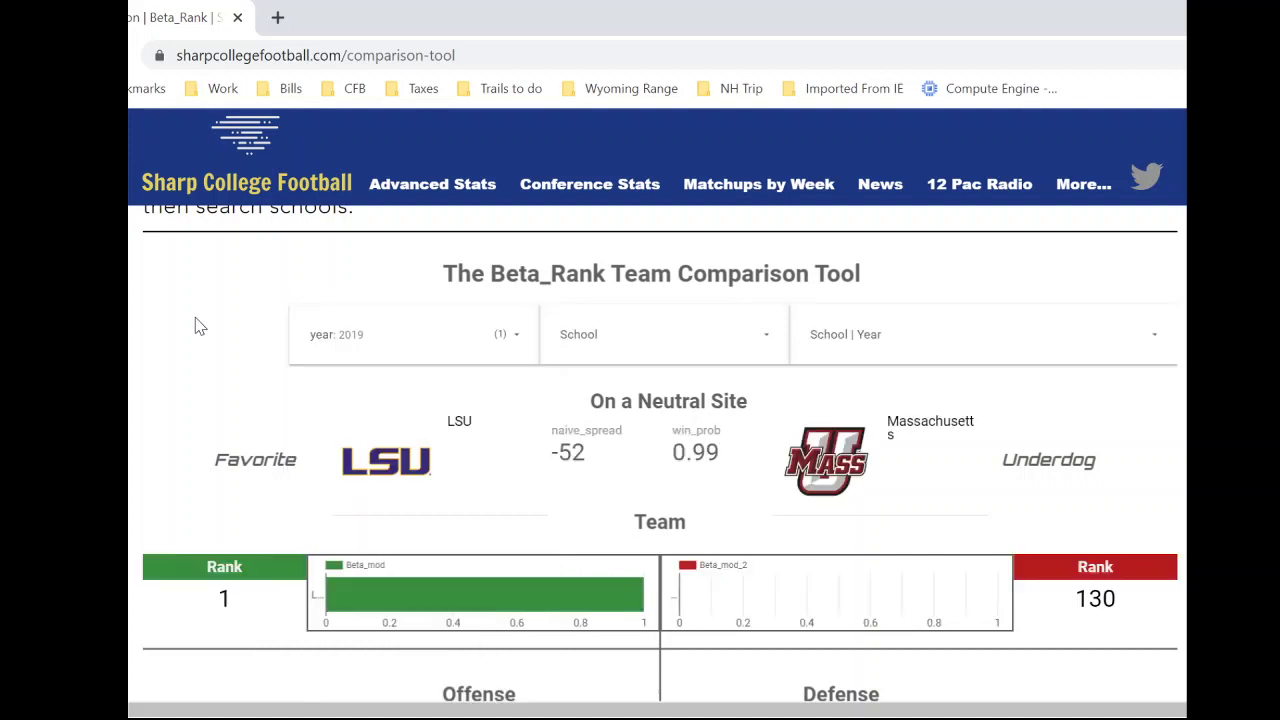
Deselect all schools in the School filter, search for "ls" and select LSU
{"action": "left_click", "coordinate": [677, 346]}
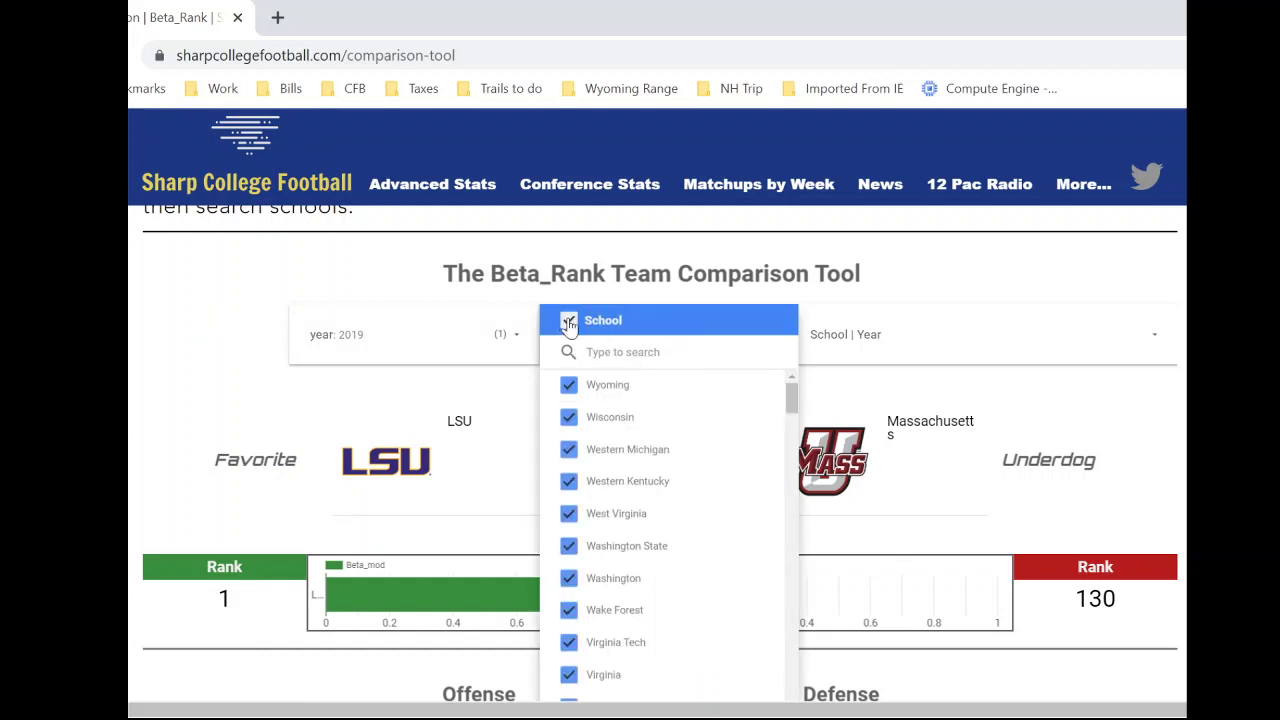
{"action": "left_click", "coordinate": [568, 322]}
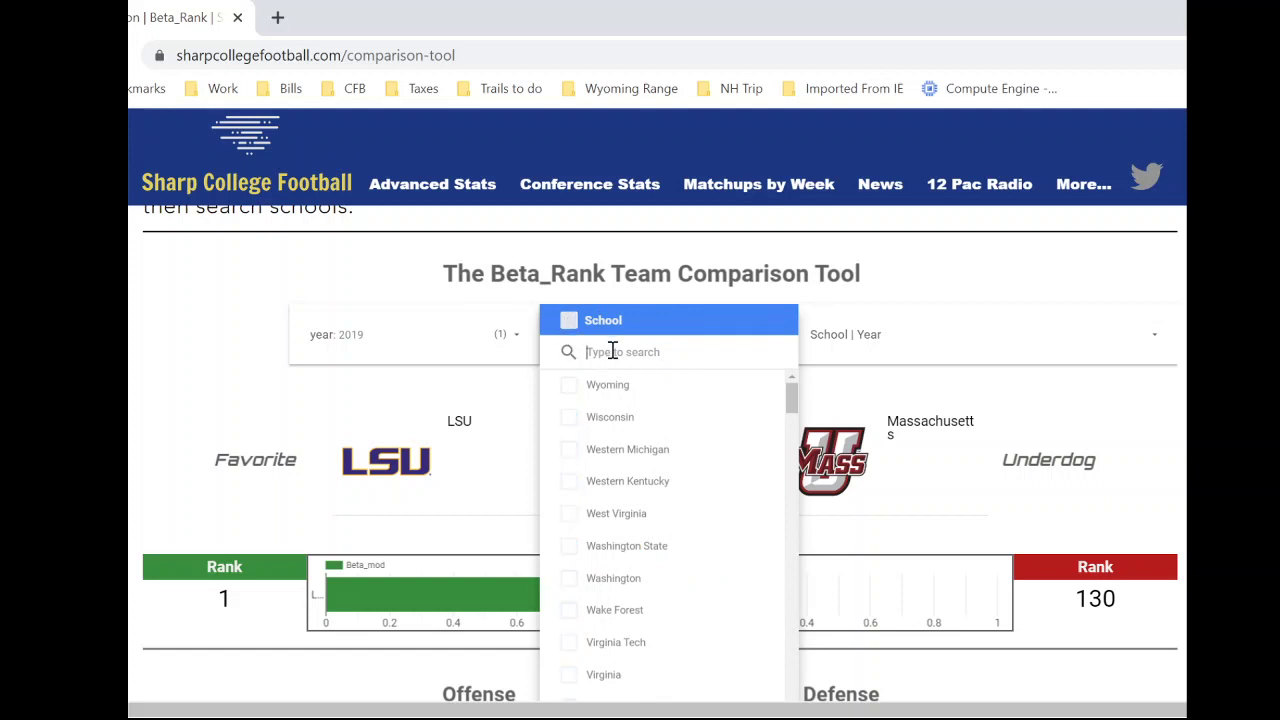
{"action": "type", "text": "c"}
{"action": "key", "text": "BackSpace"}
{"action": "type", "text": "ls"}
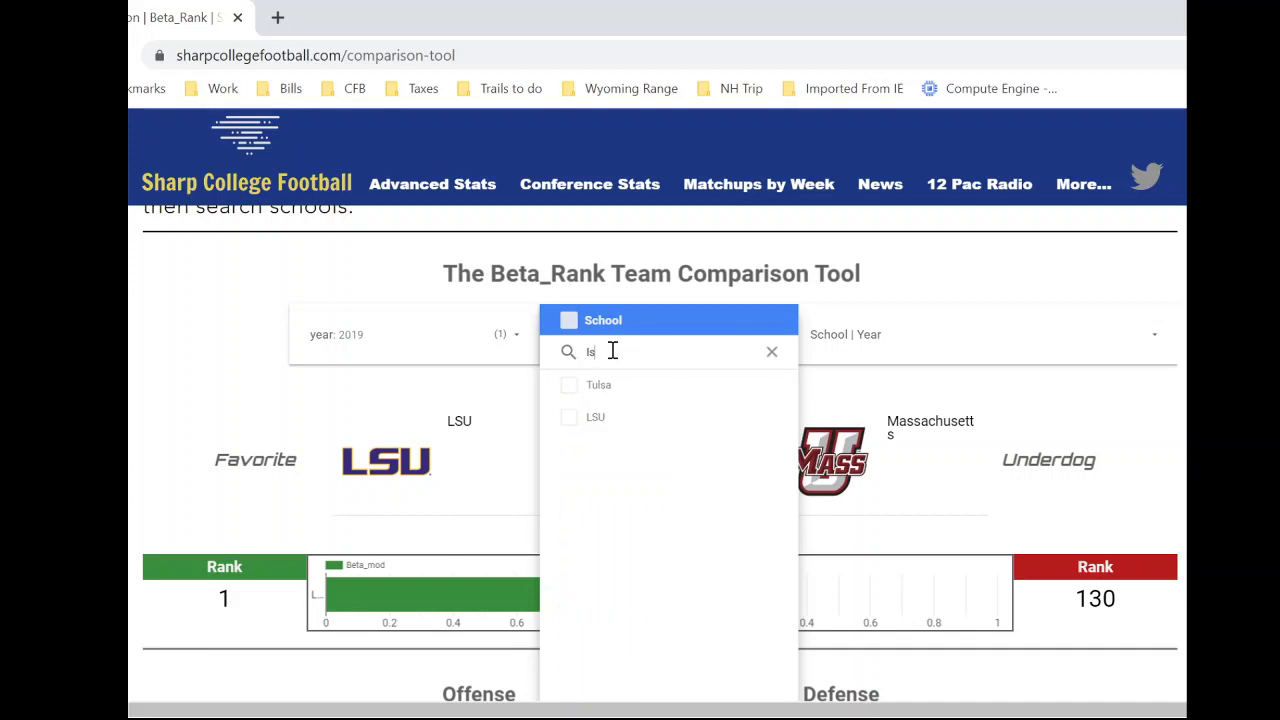
{"action": "left_click", "coordinate": [569, 418]}
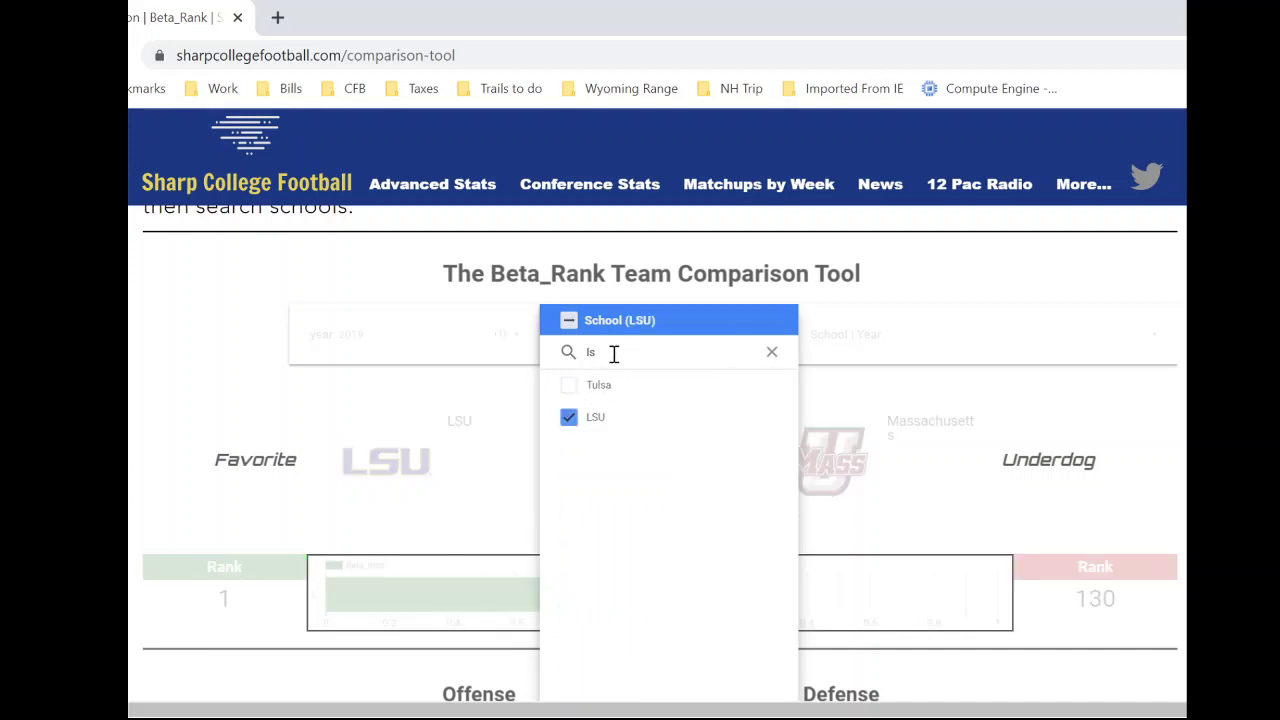
Search the School filter for "cle", add Clemson to the selection and apply the comparison
{"action": "key", "text": "BackSpace"}
{"action": "key", "text": "BackSpace"}
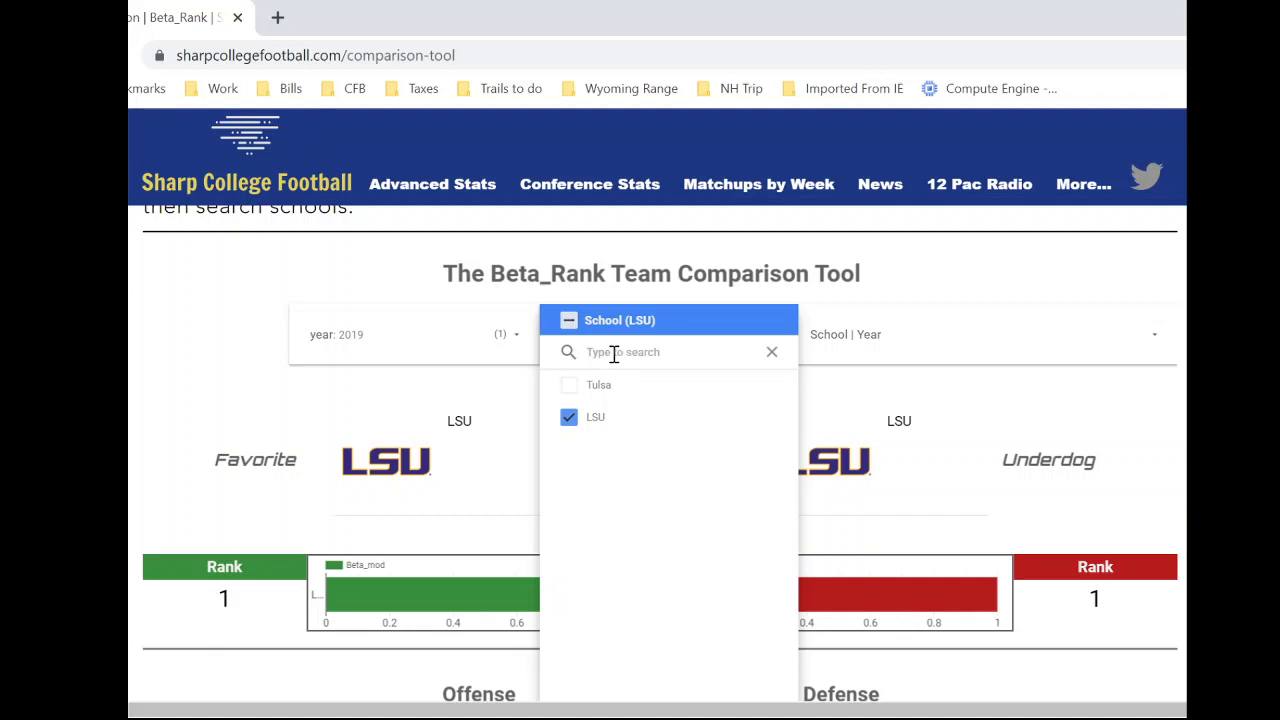
{"action": "type", "text": "cle"}
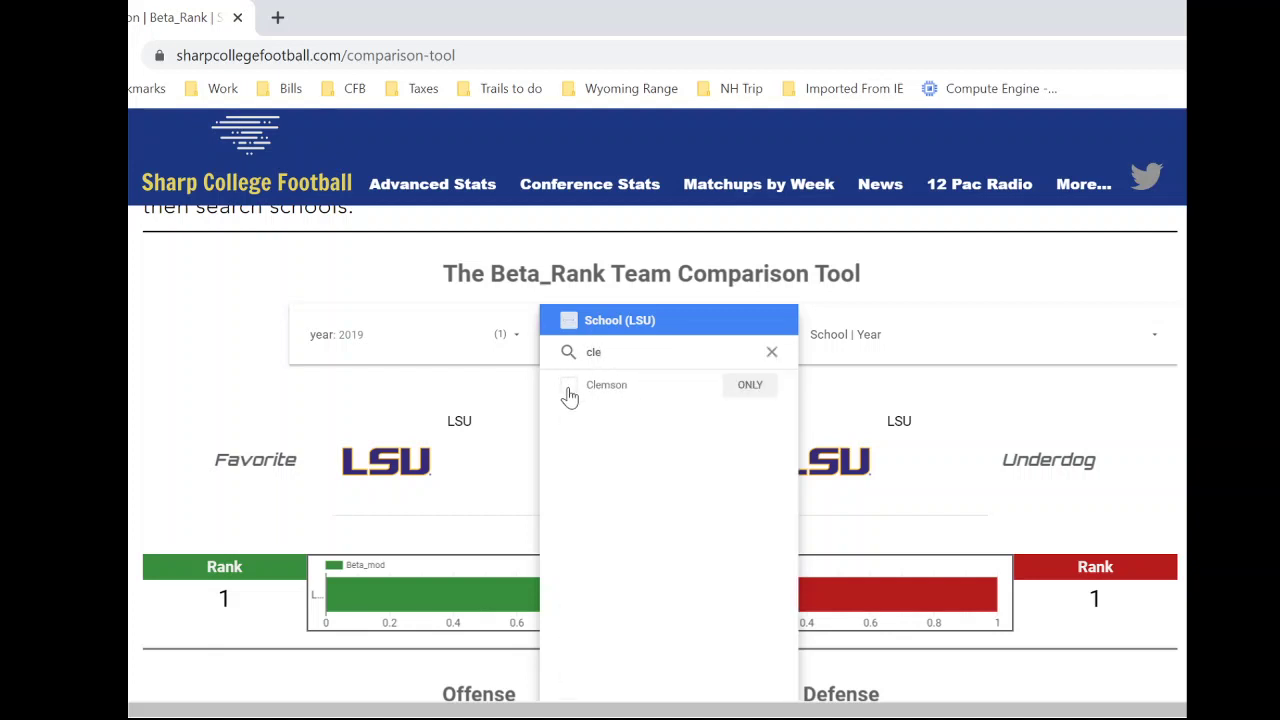
{"action": "left_click", "coordinate": [562, 387]}
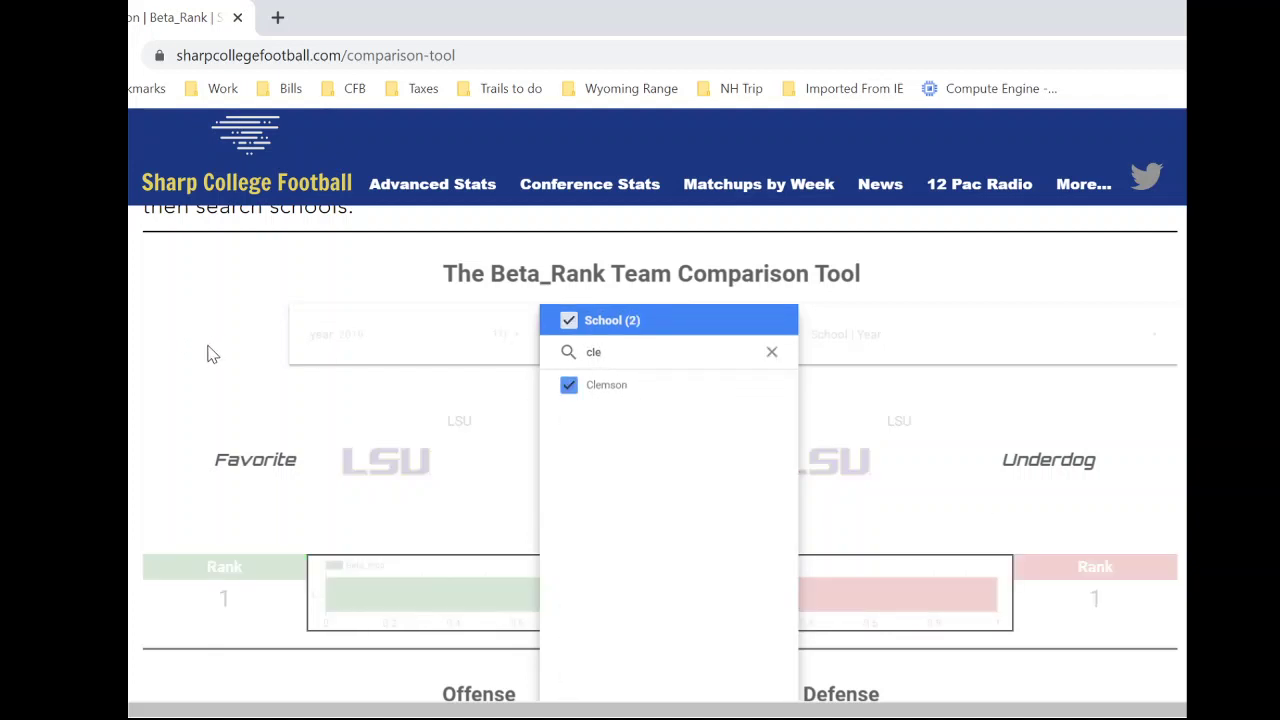
{"action": "left_click", "coordinate": [208, 354]}
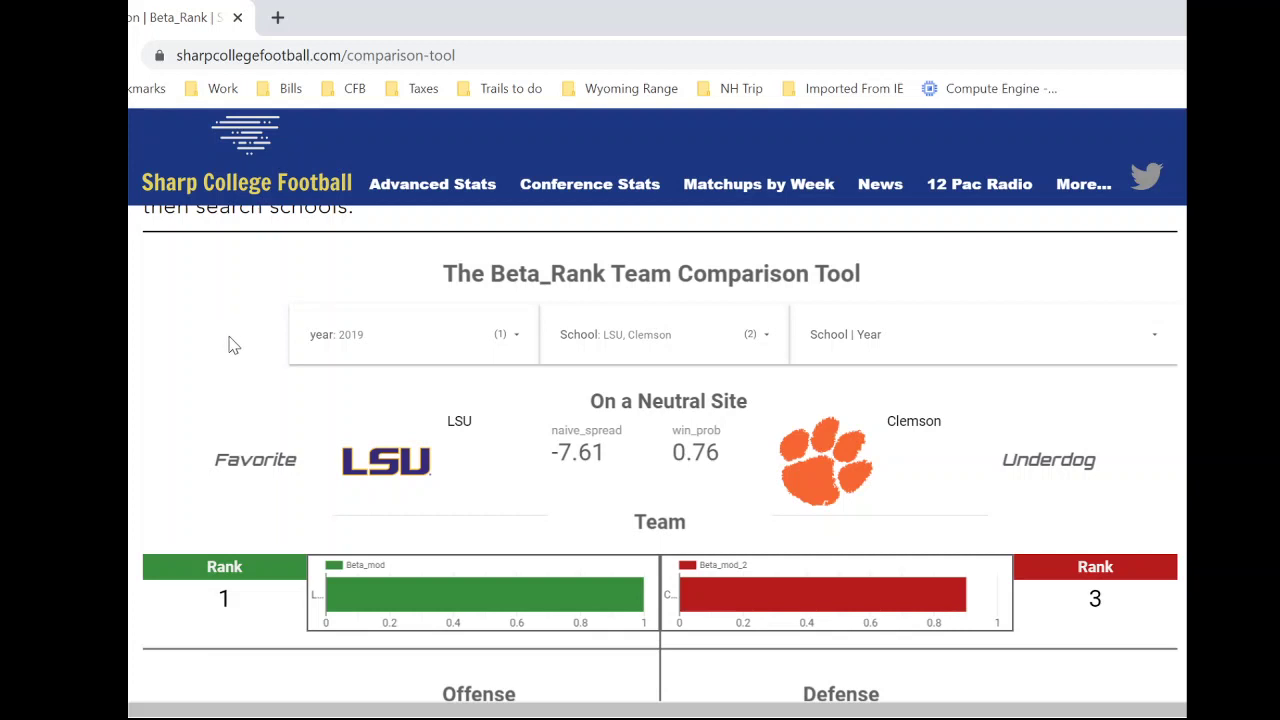
Examine LSU's offense metrics against Clemson's defense metrics, from the team ranks to the raw metrics and special teams
{"action": "scroll", "coordinate": [225, 330], "scroll_direction": "down", "scroll_amount": 1}
{"action": "scroll", "coordinate": [210, 338], "scroll_direction": "down", "scroll_amount": 1}
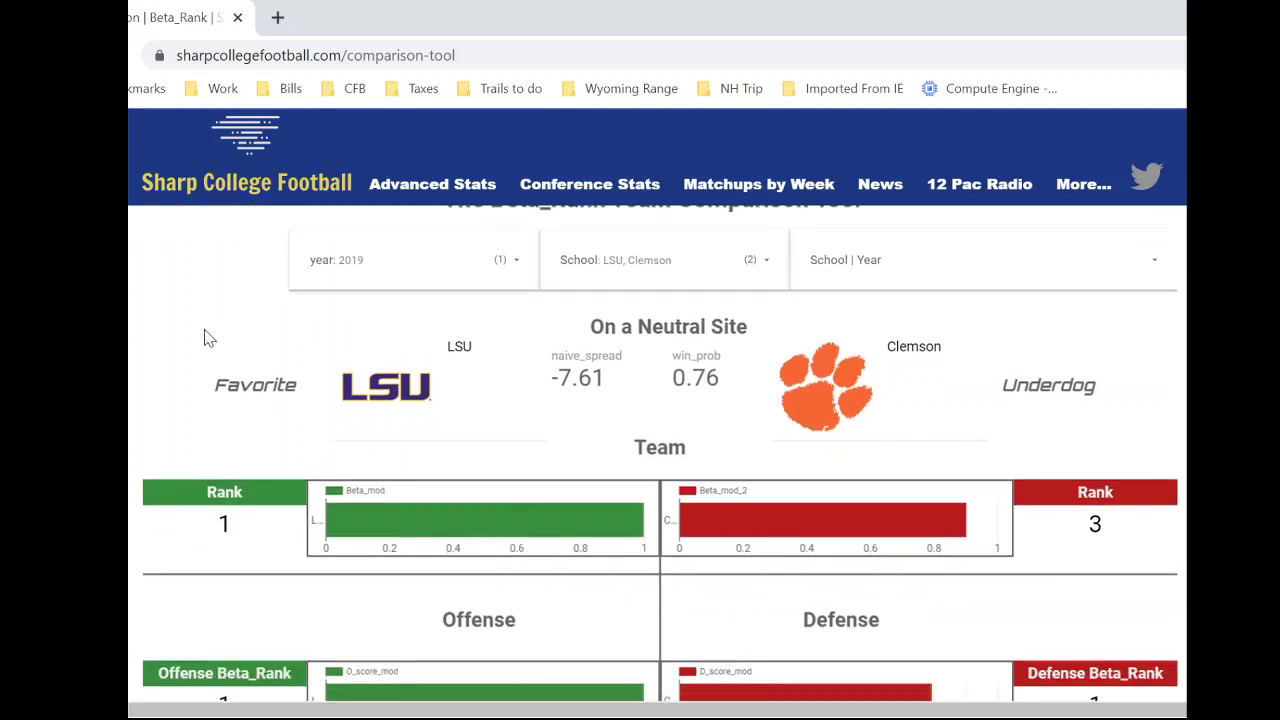
{"action": "scroll", "coordinate": [205, 420], "scroll_direction": "down", "scroll_amount": 1}
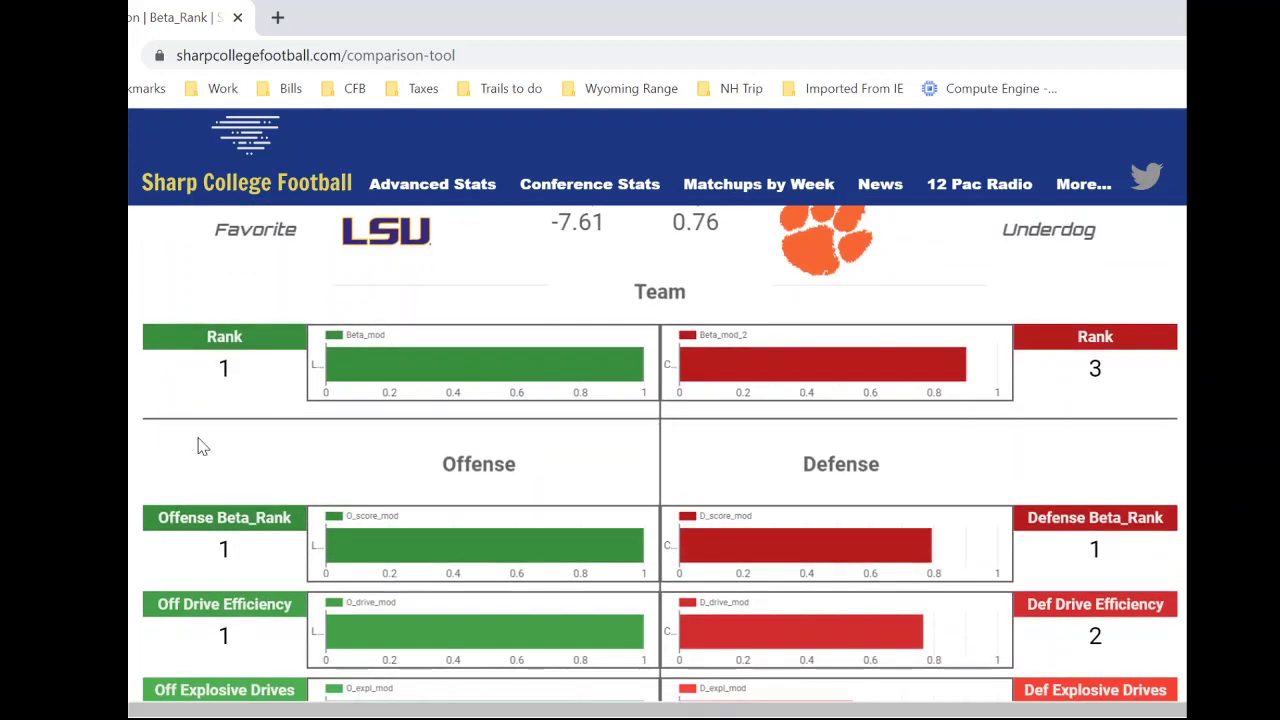
{"action": "scroll", "coordinate": [203, 455], "scroll_direction": "down", "scroll_amount": 2}
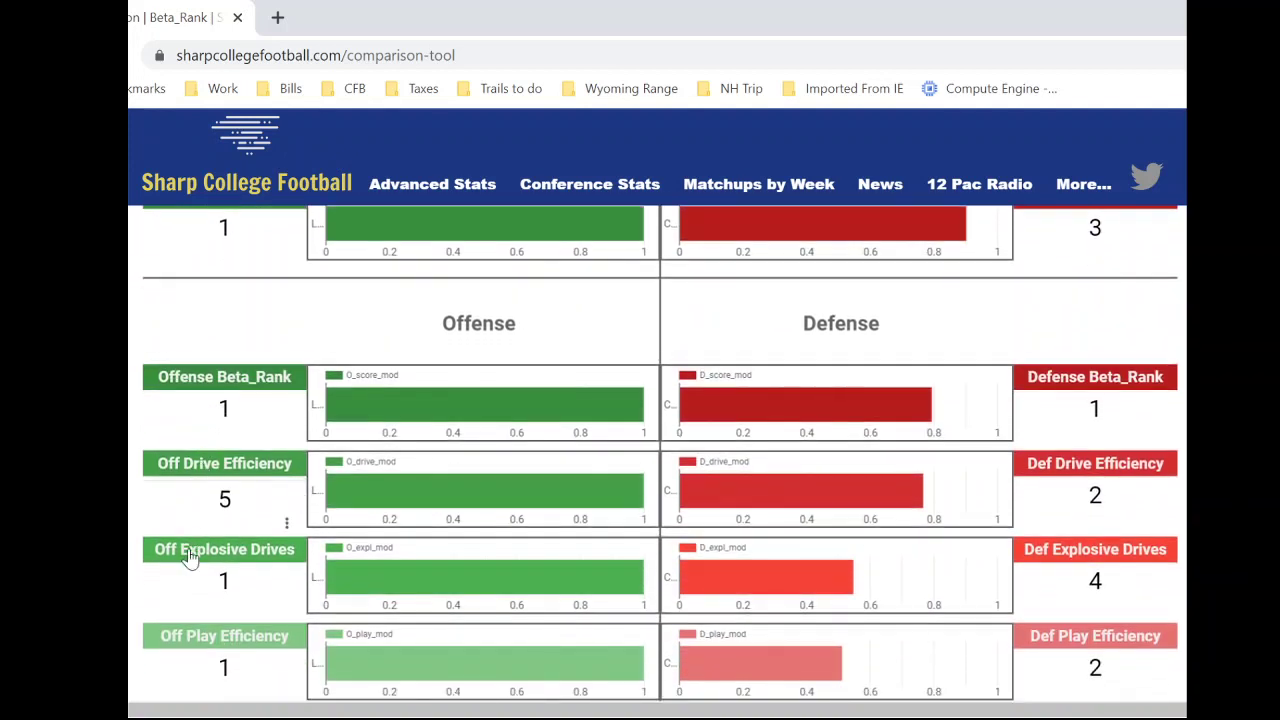
{"action": "scroll", "coordinate": [187, 568], "scroll_direction": "down", "scroll_amount": 1}
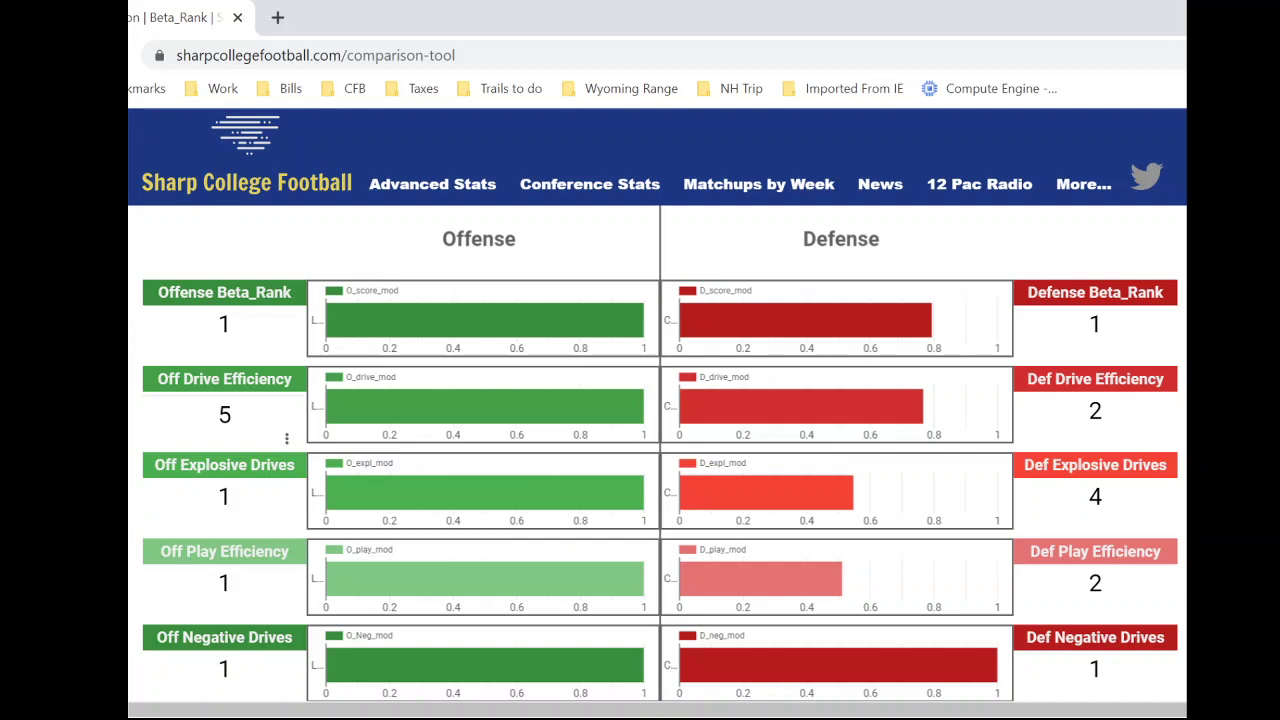
{"action": "scroll", "coordinate": [660, 454], "scroll_direction": "down", "scroll_amount": 3}
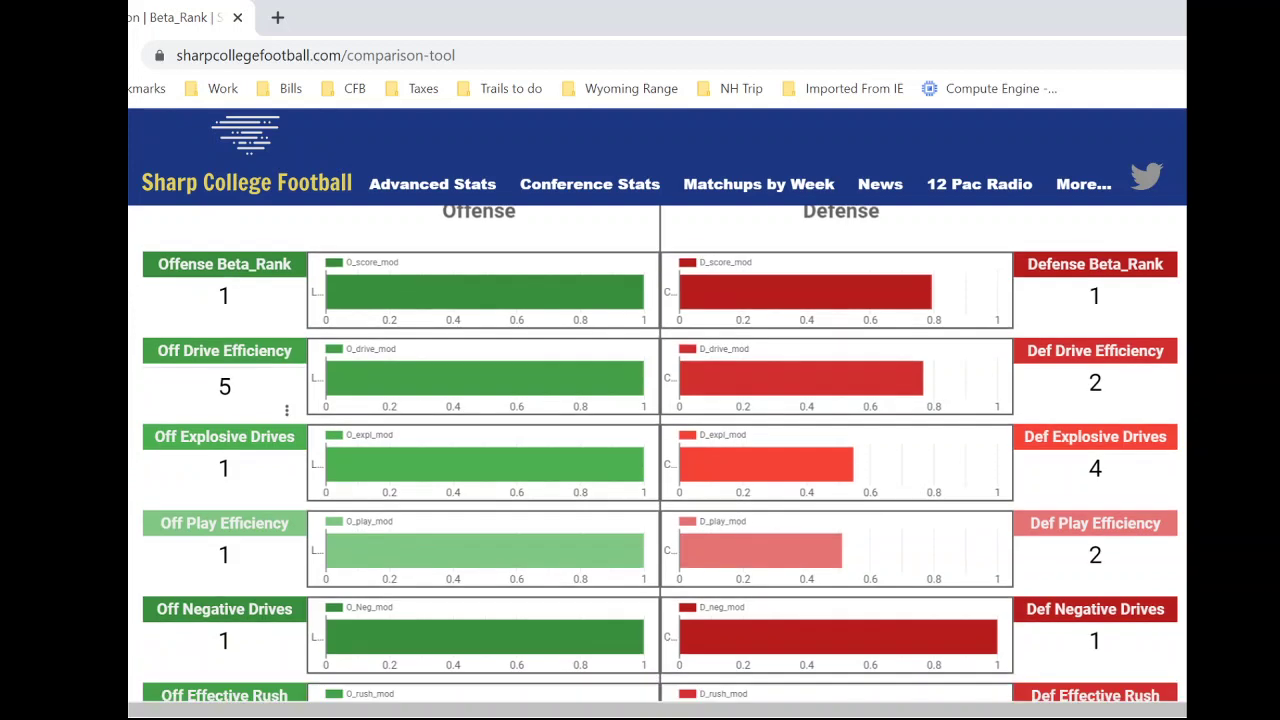
{"action": "scroll", "coordinate": [660, 454], "scroll_direction": "down", "scroll_amount": 6}
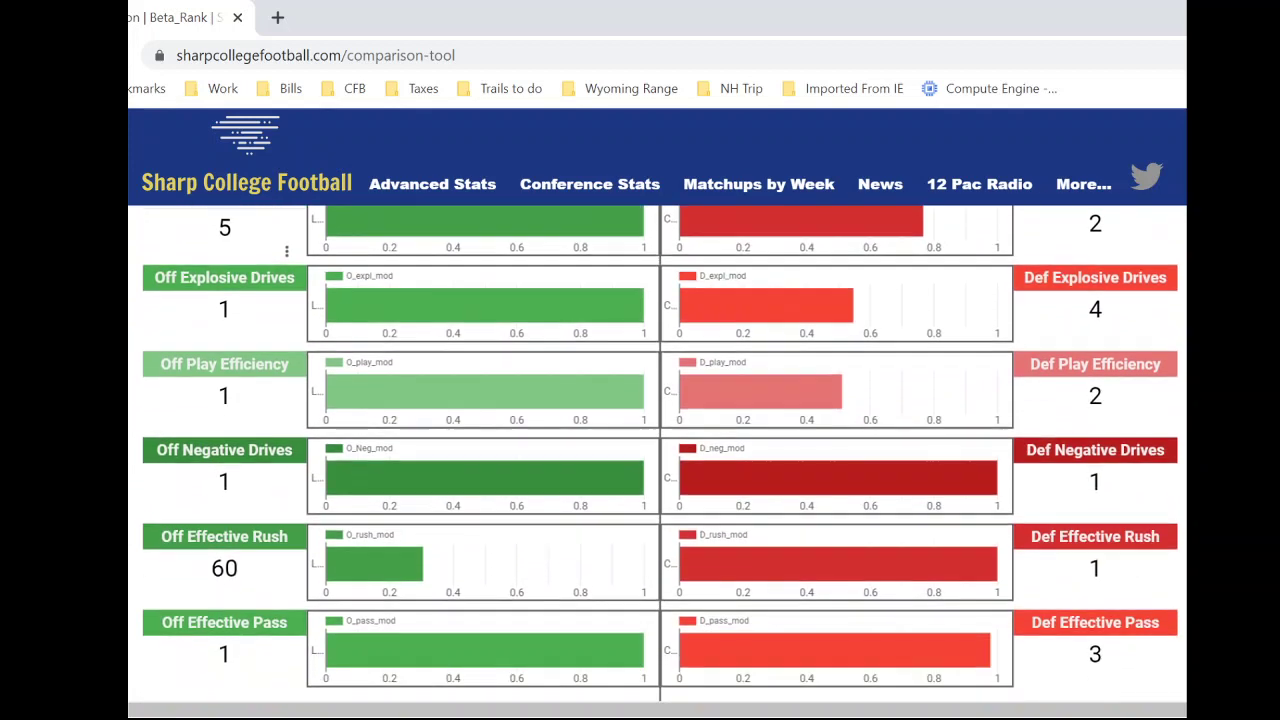
{"action": "scroll", "coordinate": [660, 454], "scroll_direction": "down", "scroll_amount": 1}
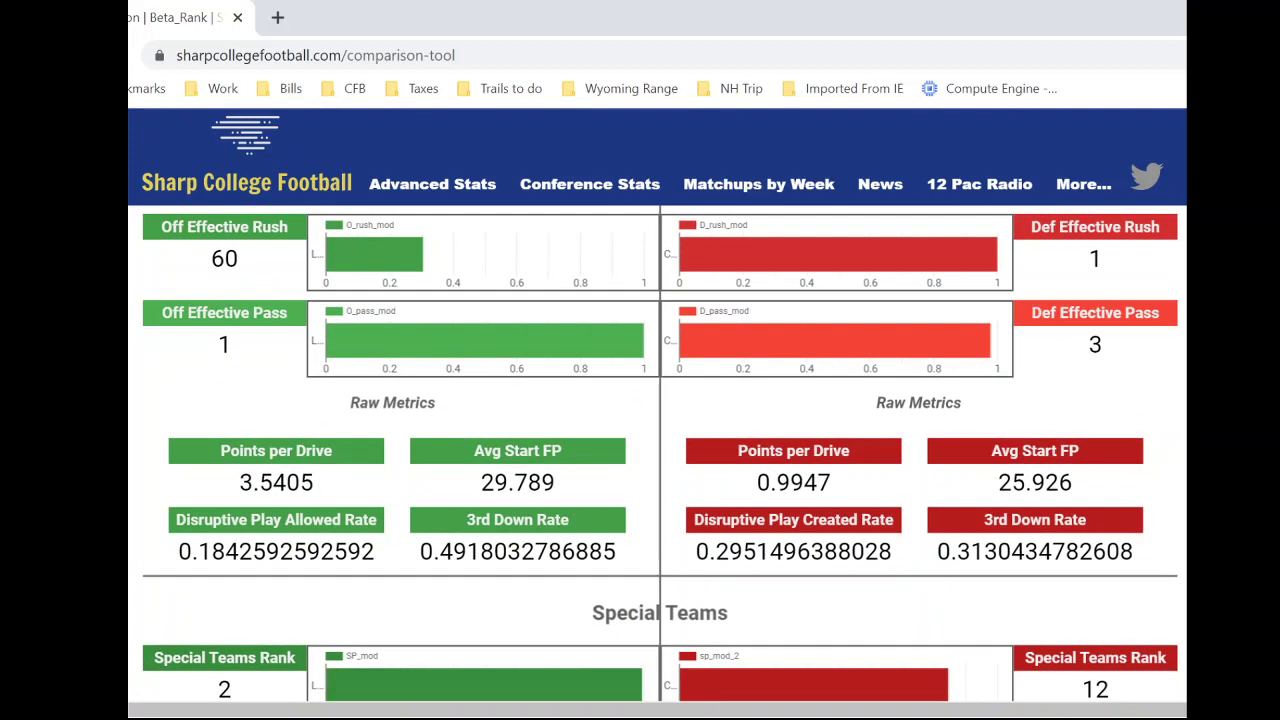
{"action": "scroll", "coordinate": [130, 531], "scroll_direction": "down", "scroll_amount": 1}
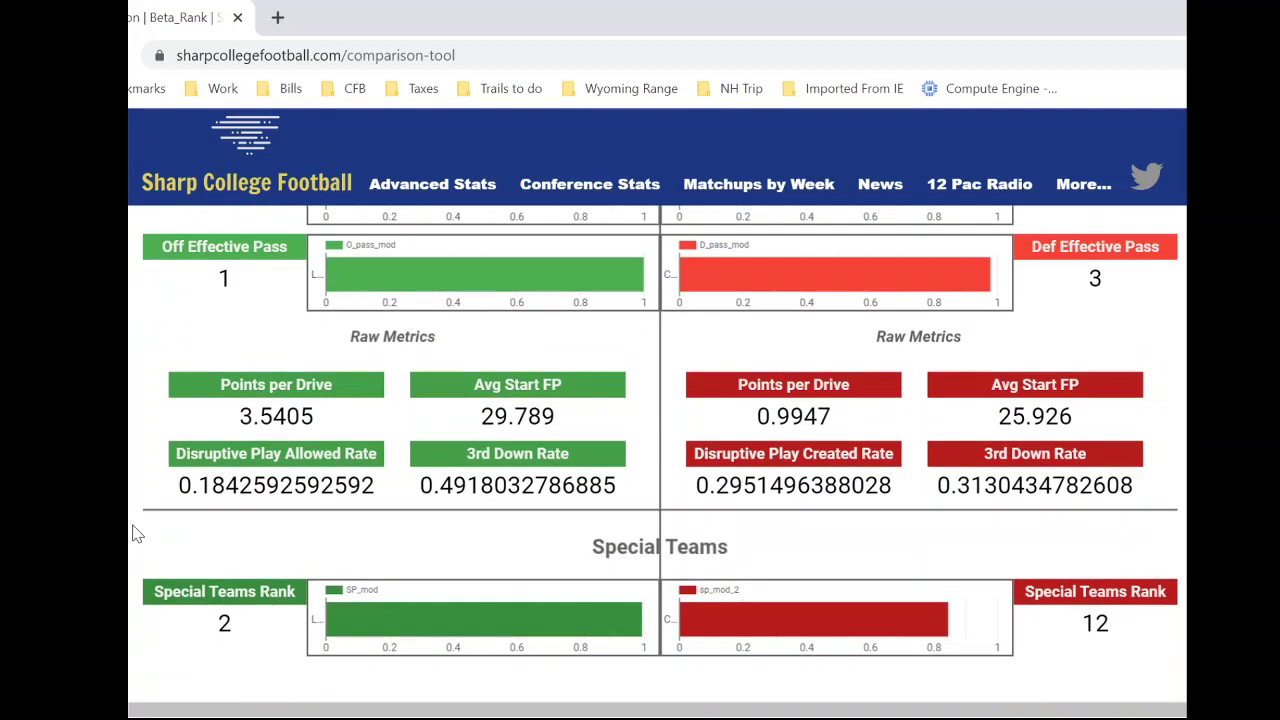
{"action": "scroll", "coordinate": [163, 543], "scroll_direction": "down", "scroll_amount": 1}
{"action": "scroll", "coordinate": [192, 578], "scroll_direction": "down", "scroll_amount": 1}
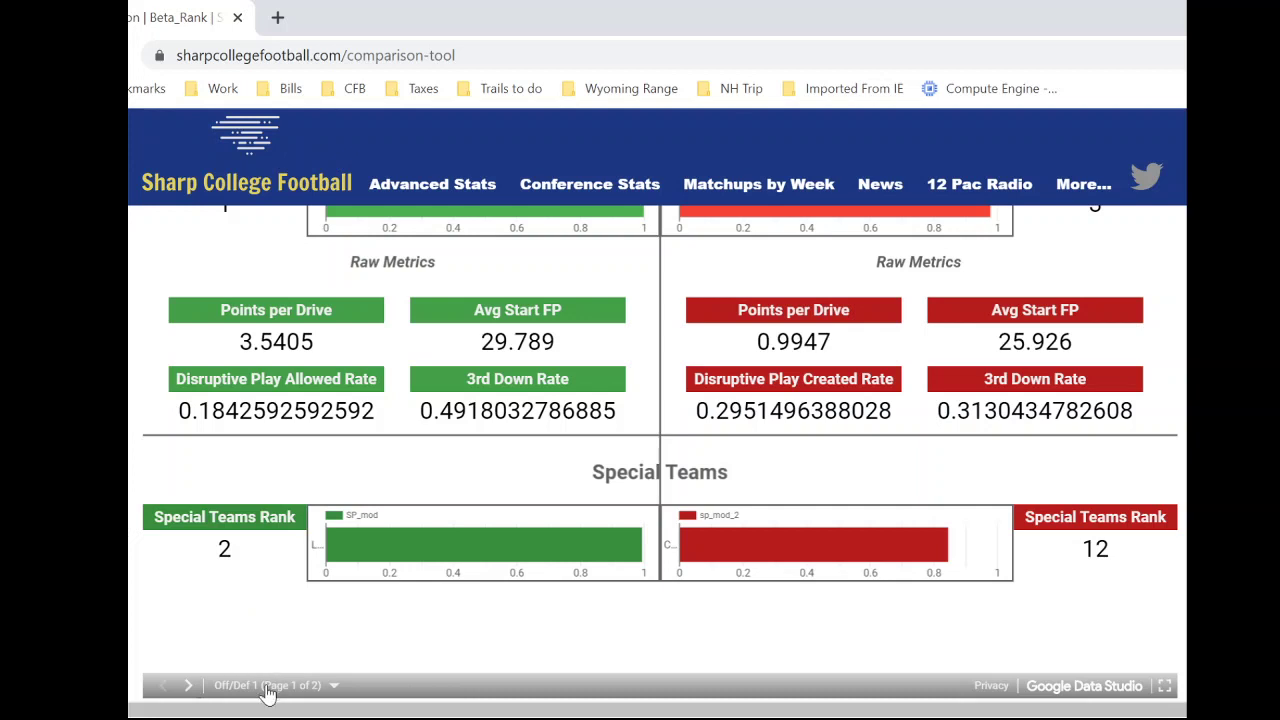
Switch the comparison report to the Off/Def 2 page
{"action": "scroll", "coordinate": [279, 664], "scroll_direction": "down", "scroll_amount": 1}
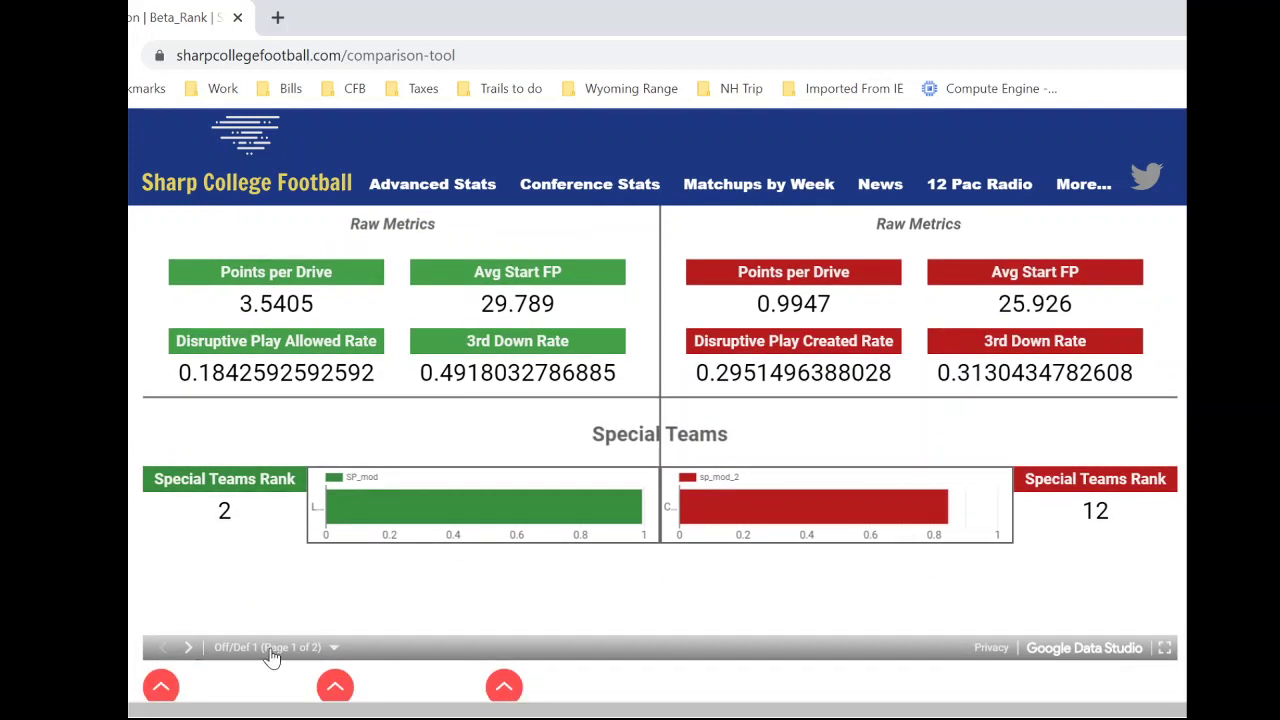
{"action": "left_click", "coordinate": [272, 652]}
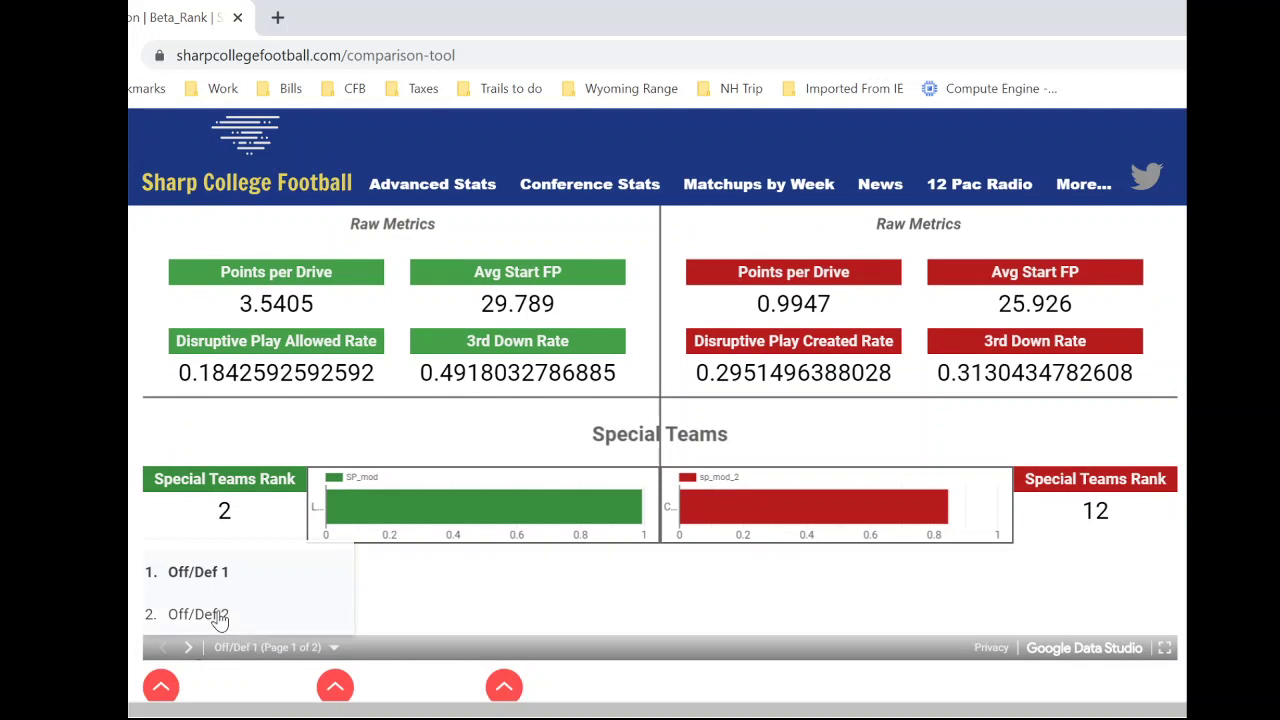
{"action": "left_click", "coordinate": [420, 613]}
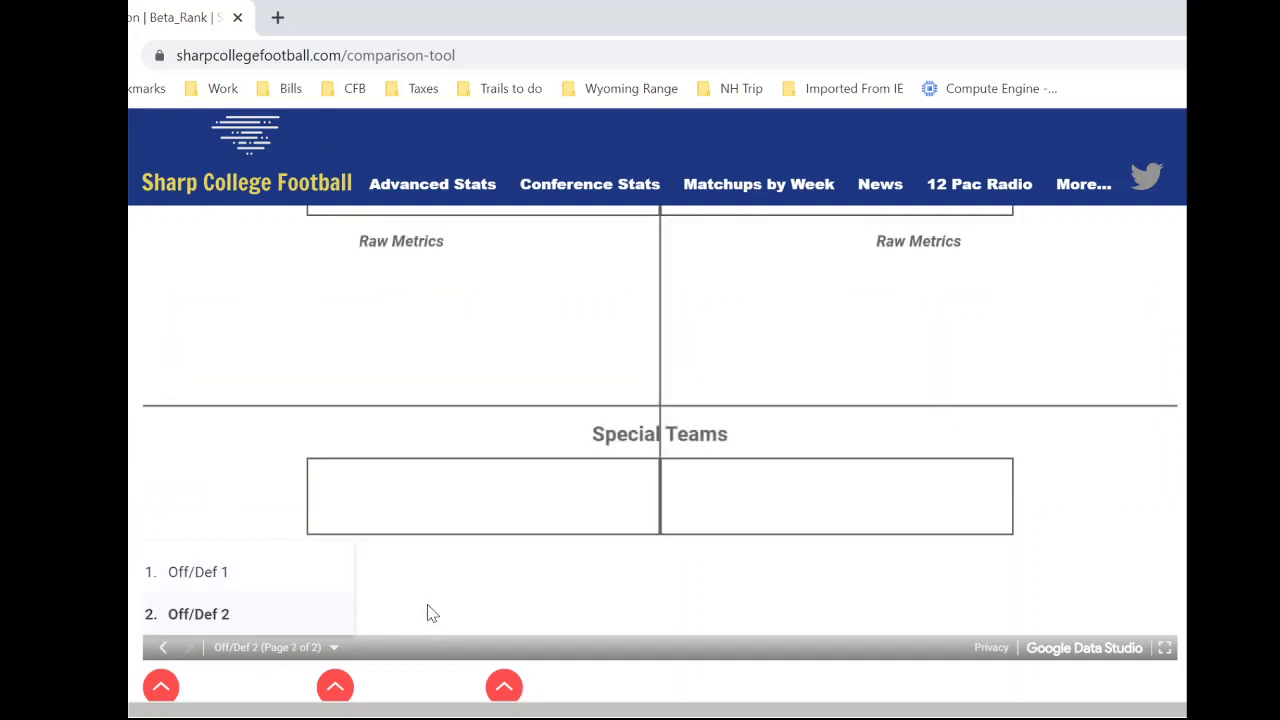
Examine LSU's defense metrics against Clemson's offense metrics and the teams' neutral-site matchup
{"action": "scroll", "coordinate": [494, 583], "scroll_direction": "up", "scroll_amount": 4}
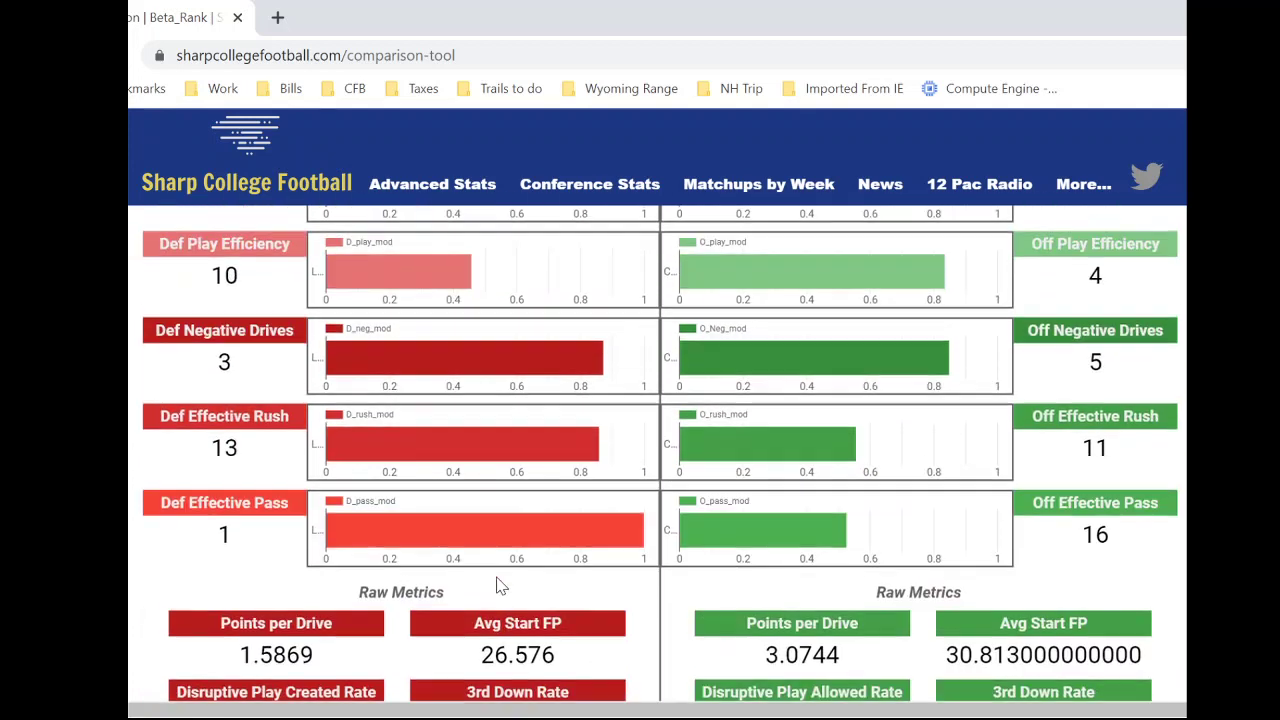
{"action": "scroll", "coordinate": [500, 586], "scroll_direction": "up", "scroll_amount": 4}
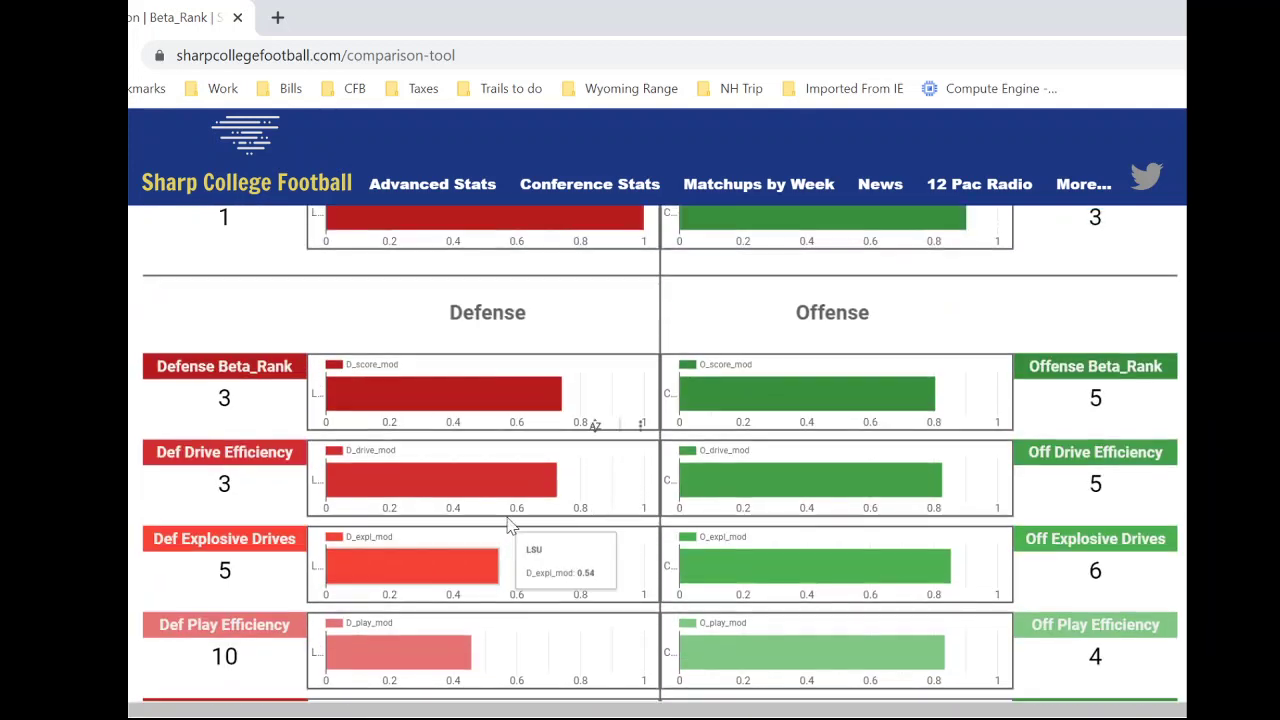
{"action": "scroll", "coordinate": [507, 518], "scroll_direction": "up", "scroll_amount": 2}
{"action": "scroll", "coordinate": [186, 390], "scroll_direction": "up", "scroll_amount": 1}
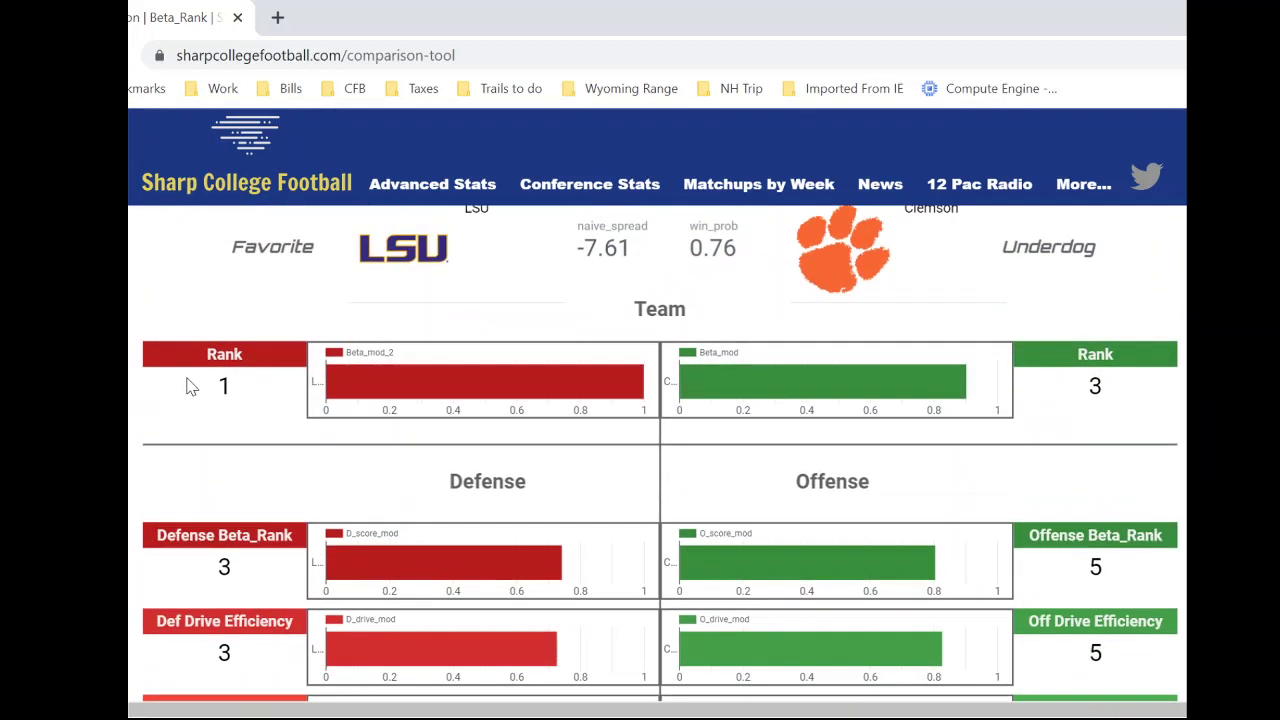
{"action": "scroll", "coordinate": [194, 290], "scroll_direction": "up", "scroll_amount": 1}
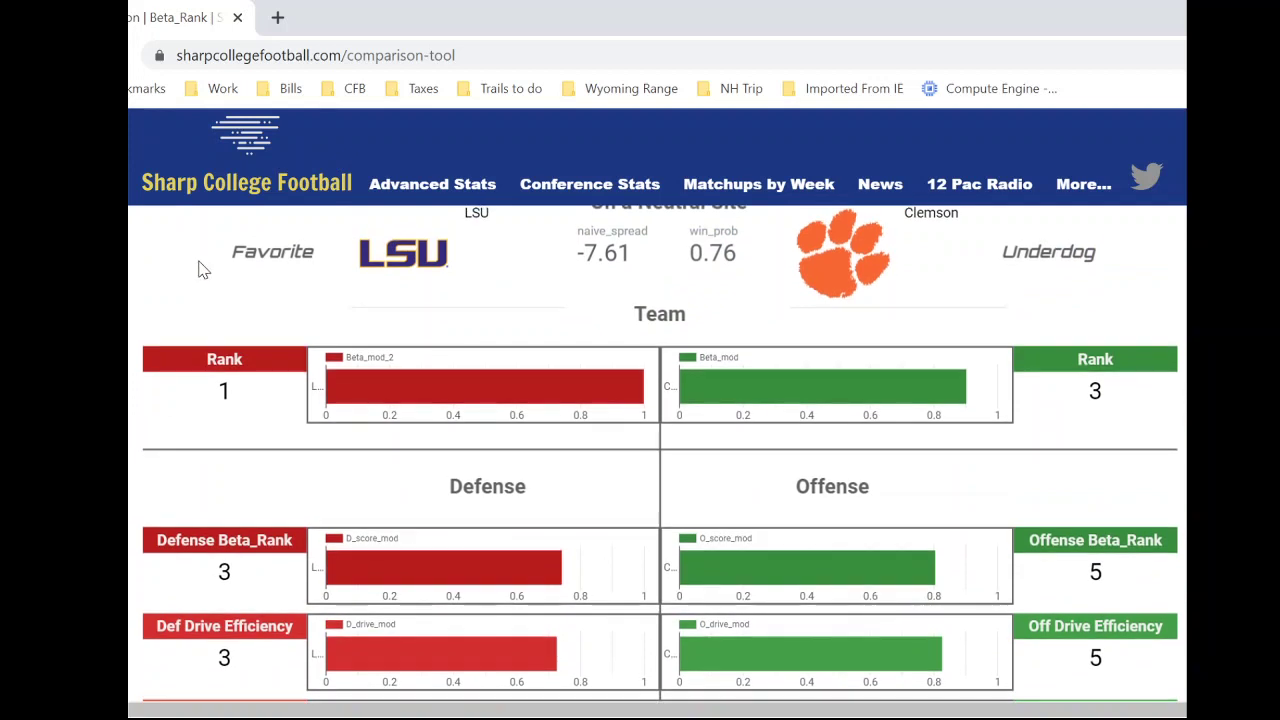
{"action": "scroll", "coordinate": [196, 280], "scroll_direction": "up", "scroll_amount": 2}
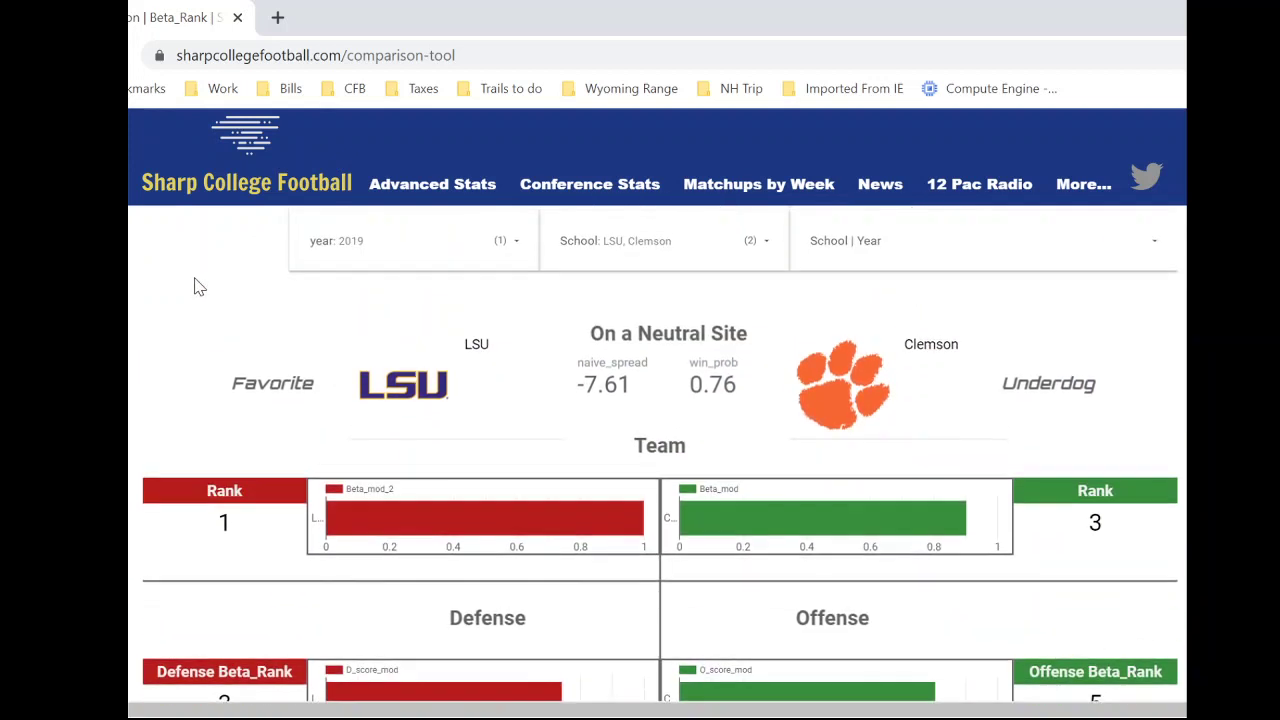
Search the School filter for "west" and add Western Kentucky as a third school in the comparison
{"action": "scroll", "coordinate": [206, 314], "scroll_direction": "up", "scroll_amount": 1}
{"action": "left_click", "coordinate": [655, 290]}
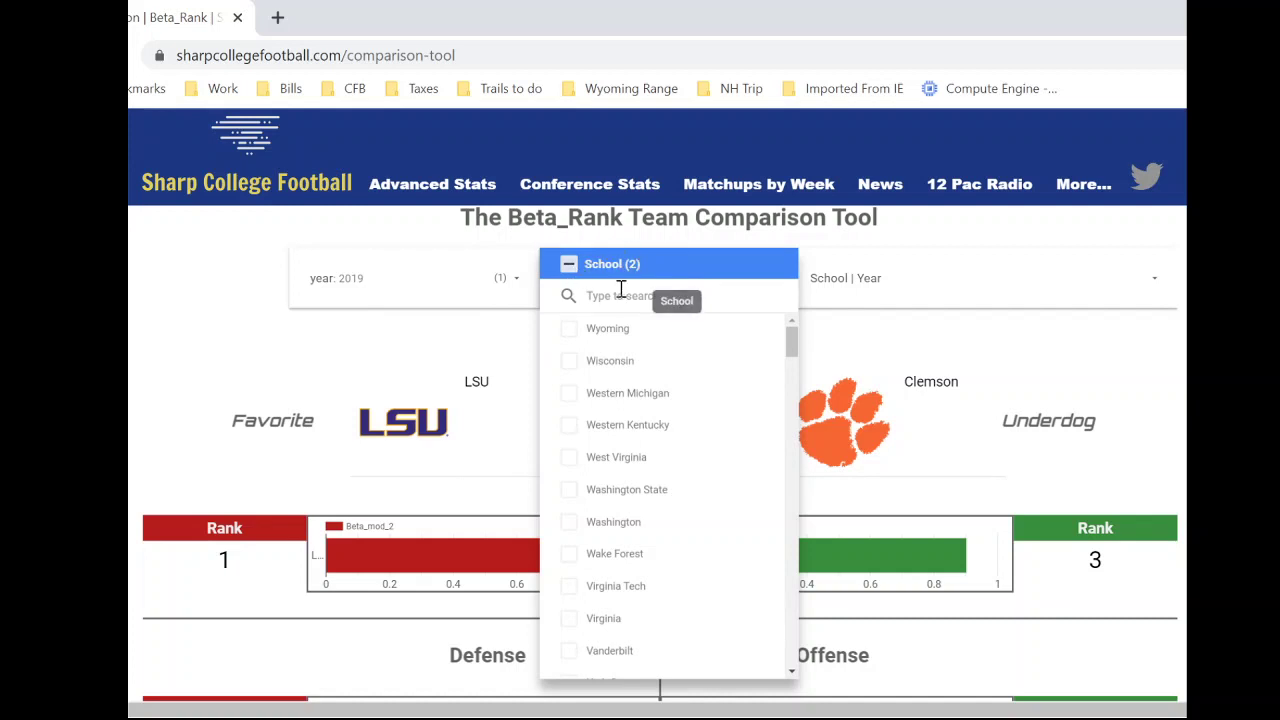
{"action": "type", "text": "west"}
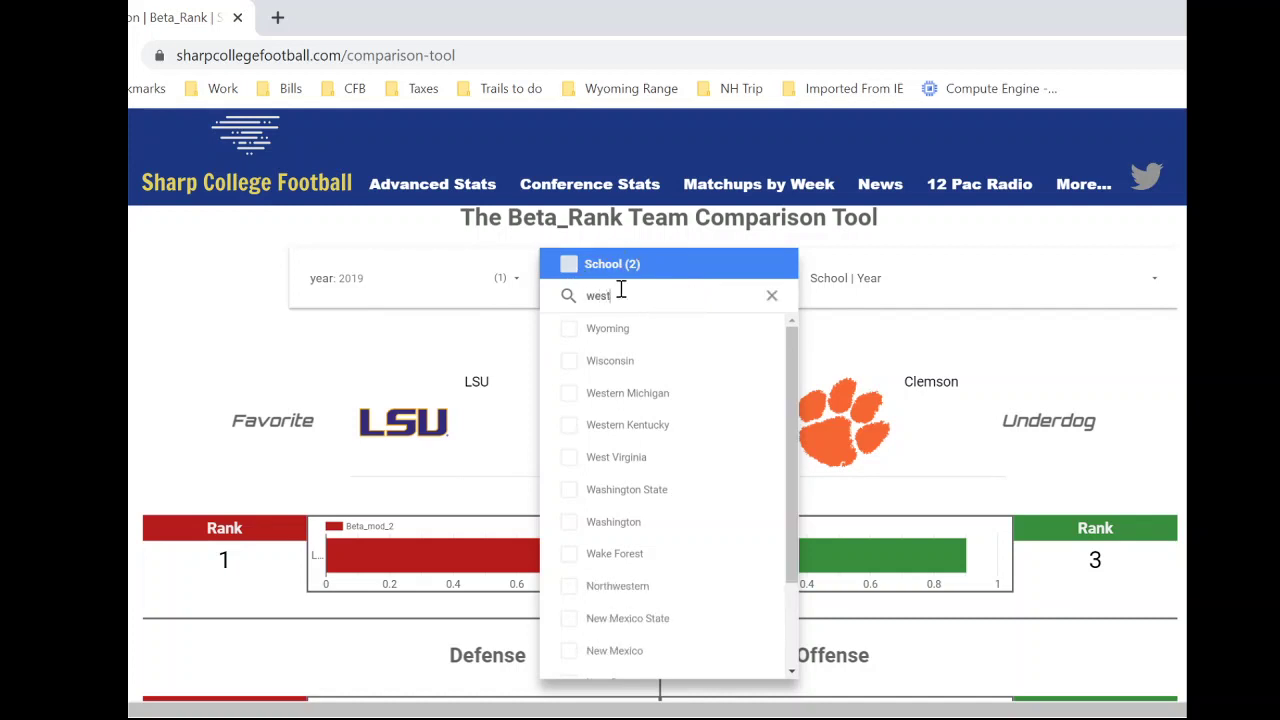
{"action": "left_click", "coordinate": [580, 362]}
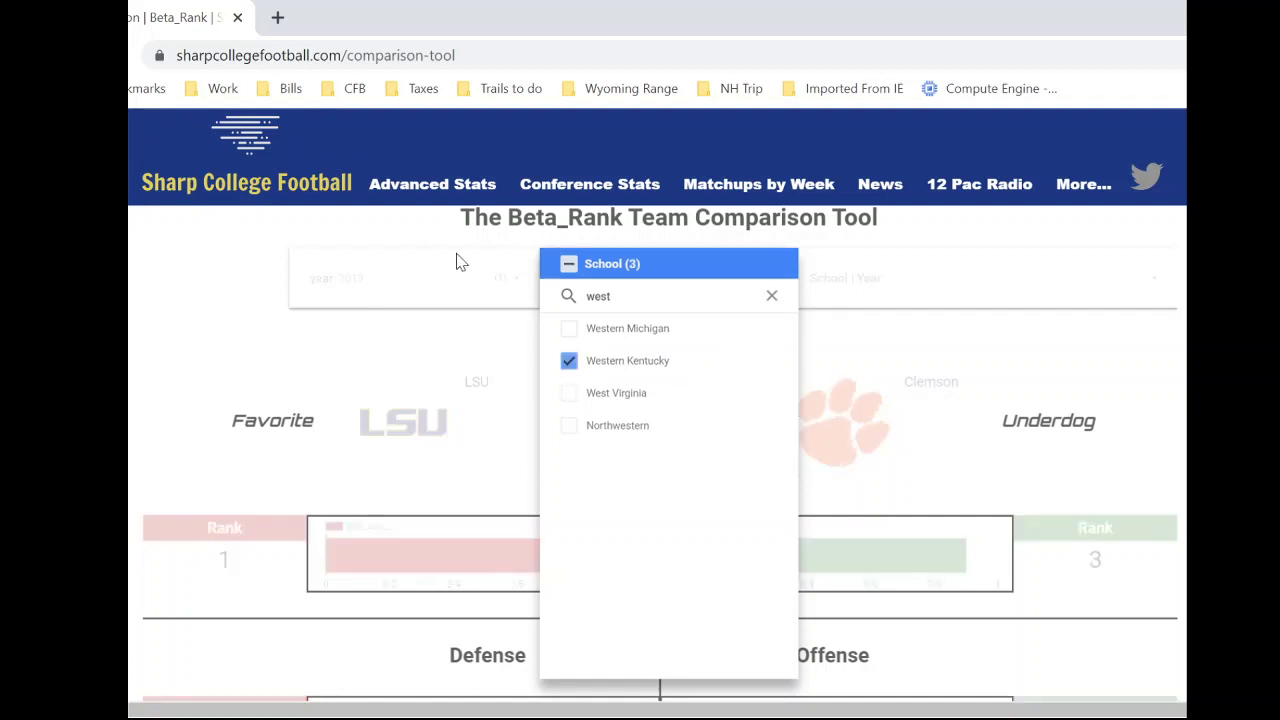
{"action": "left_click", "coordinate": [261, 381]}
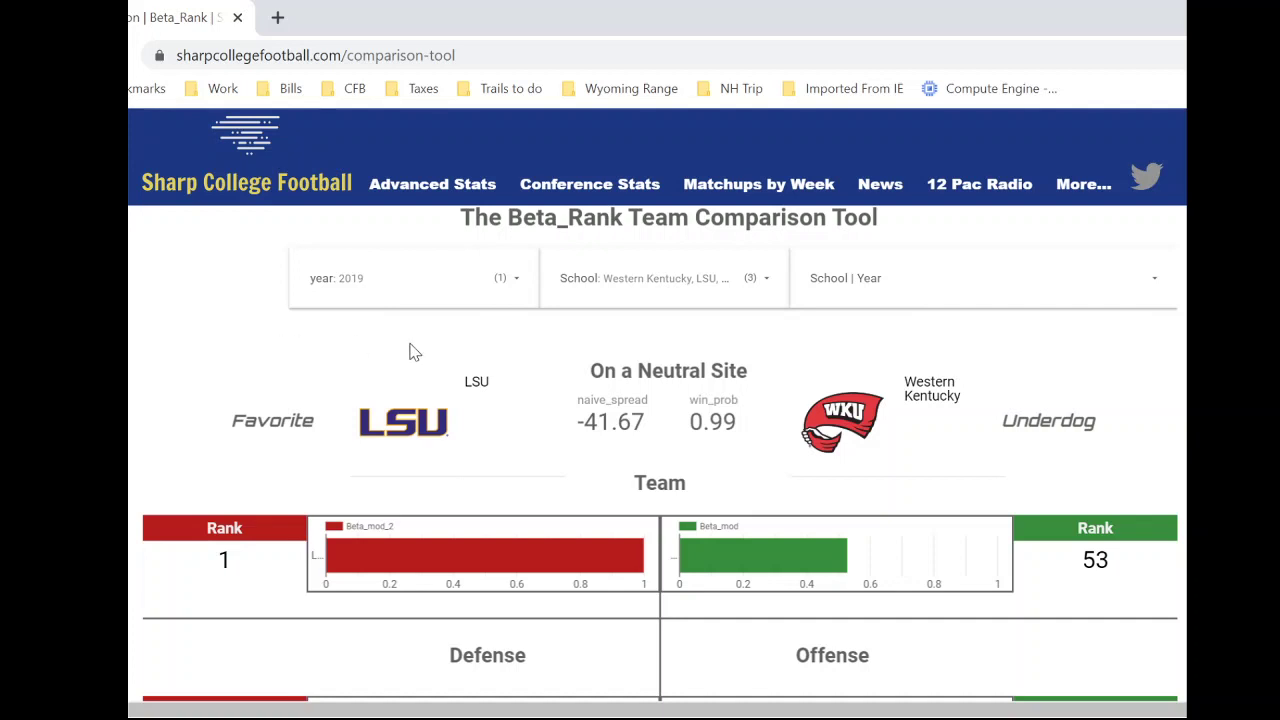
Clear every school from the School filter, search for "oreg" and select Oregon
{"action": "left_click", "coordinate": [608, 292]}
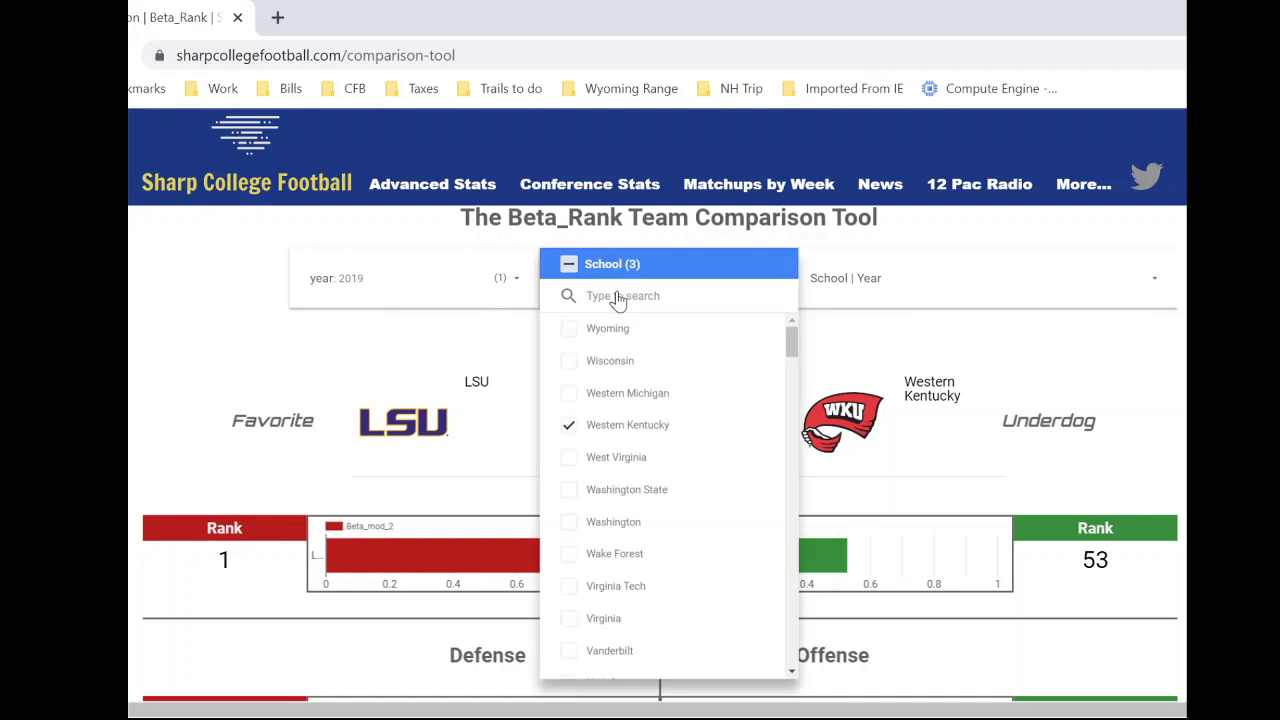
{"action": "left_click", "coordinate": [568, 266]}
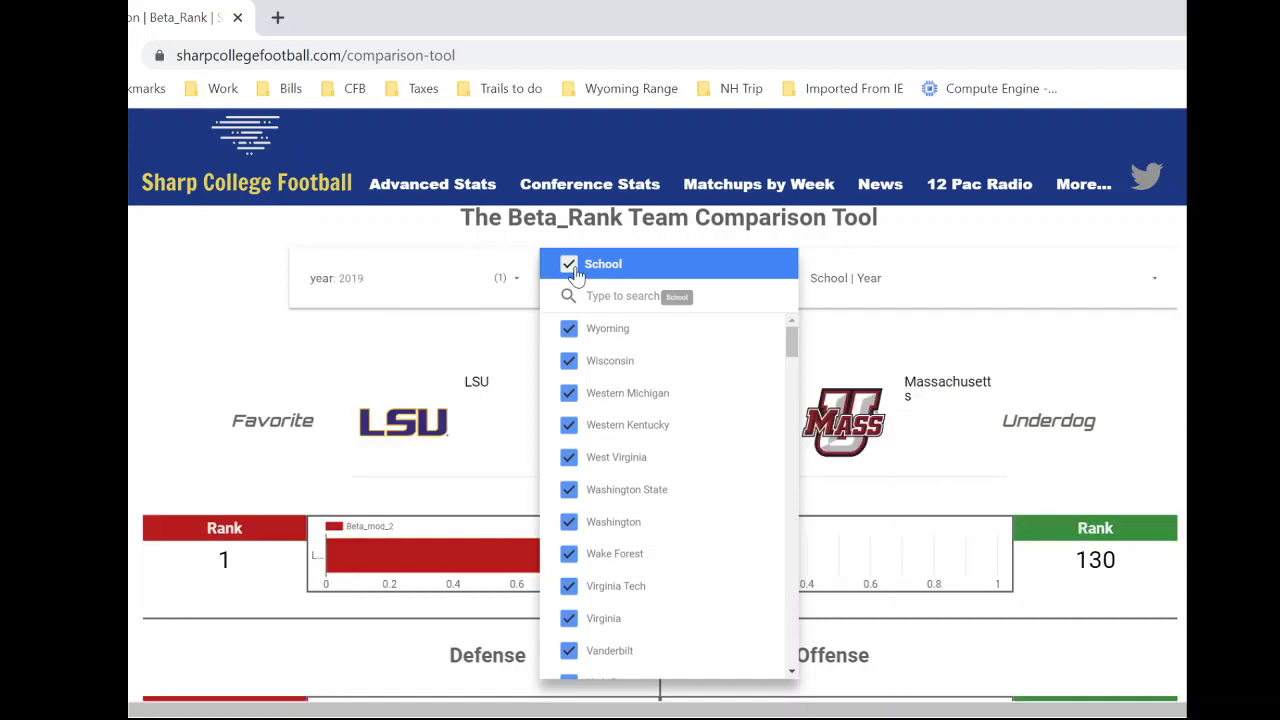
{"action": "left_click", "coordinate": [568, 264]}
{"action": "left_click", "coordinate": [623, 306]}
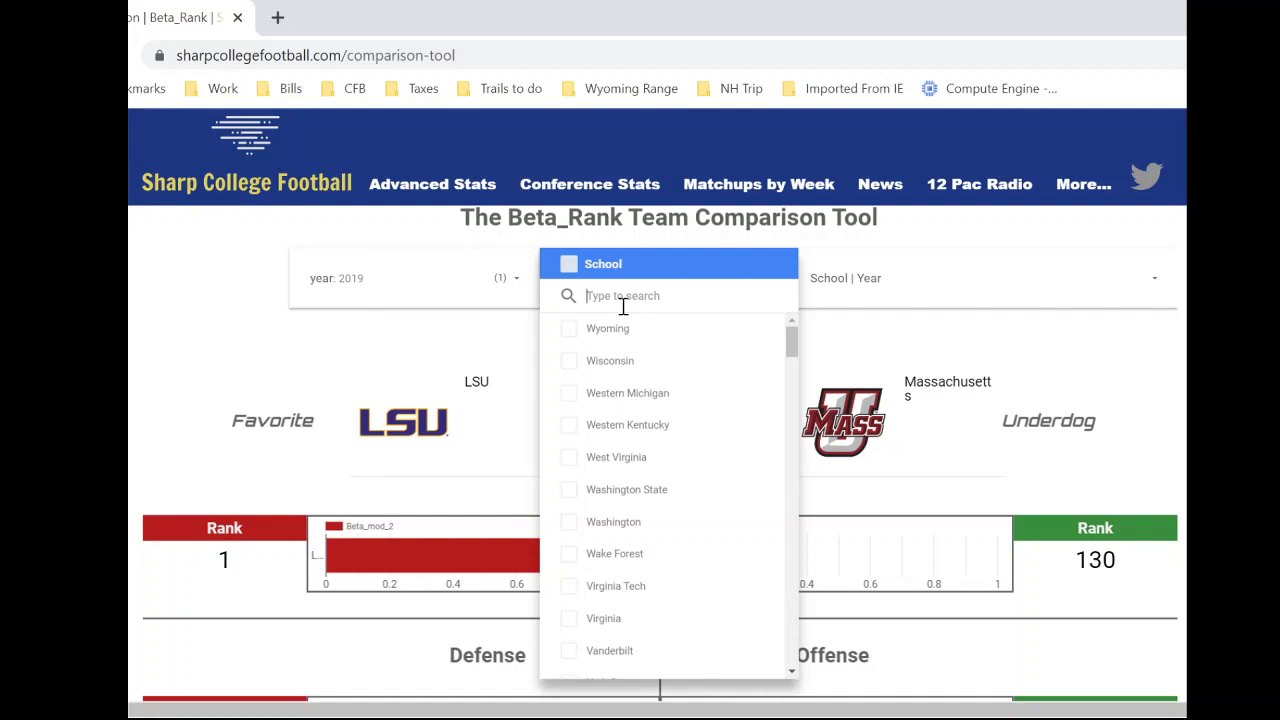
{"action": "type", "text": "oreg"}
{"action": "left_click", "coordinate": [570, 368]}
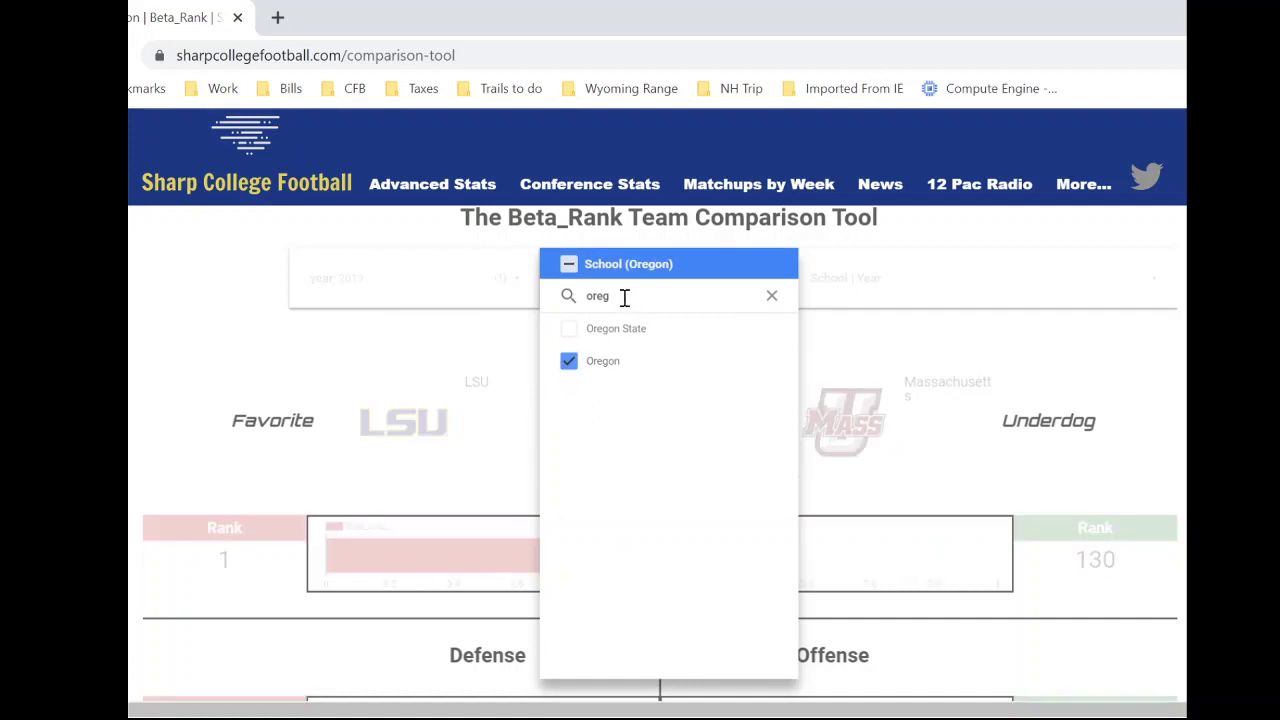
Search the School filter for "wis" and add Wisconsin alongside Oregon in the comparison
{"action": "key", "text": "BackSpace"}
{"action": "key", "text": "BackSpace"}
{"action": "key", "text": "BackSpace"}
{"action": "key", "text": "BackSpace"}
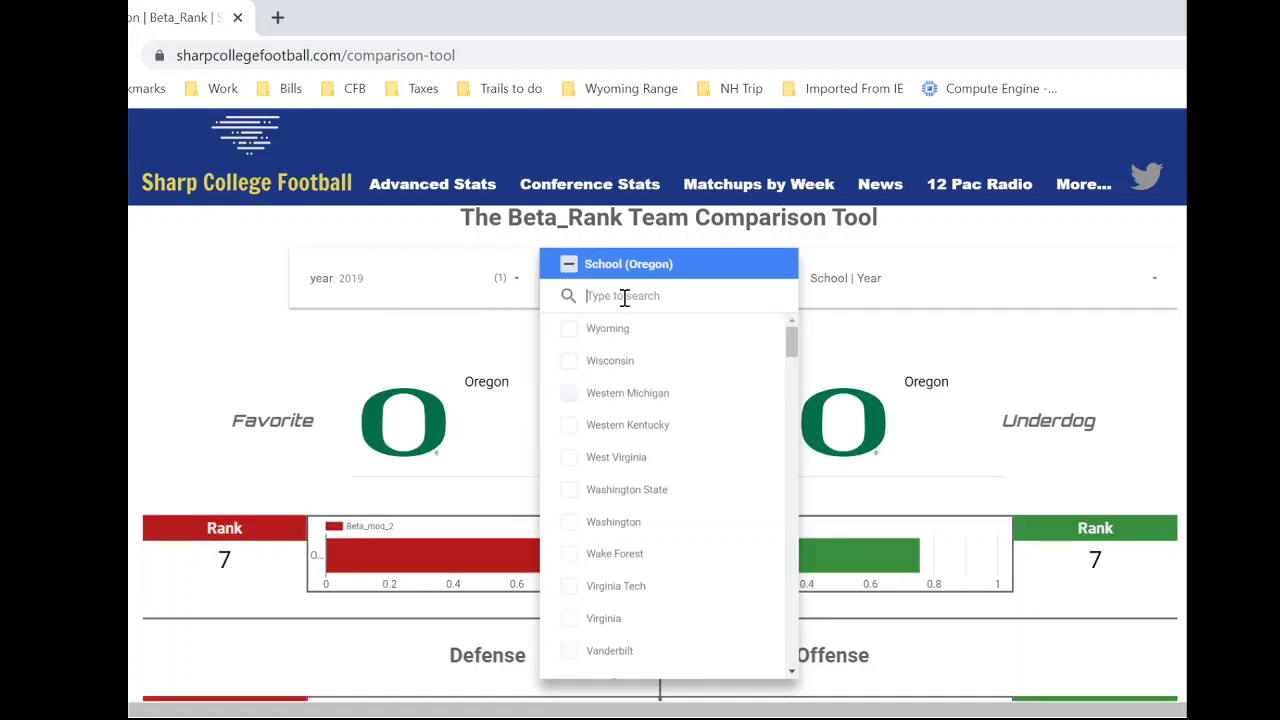
{"action": "type", "text": "wia"}
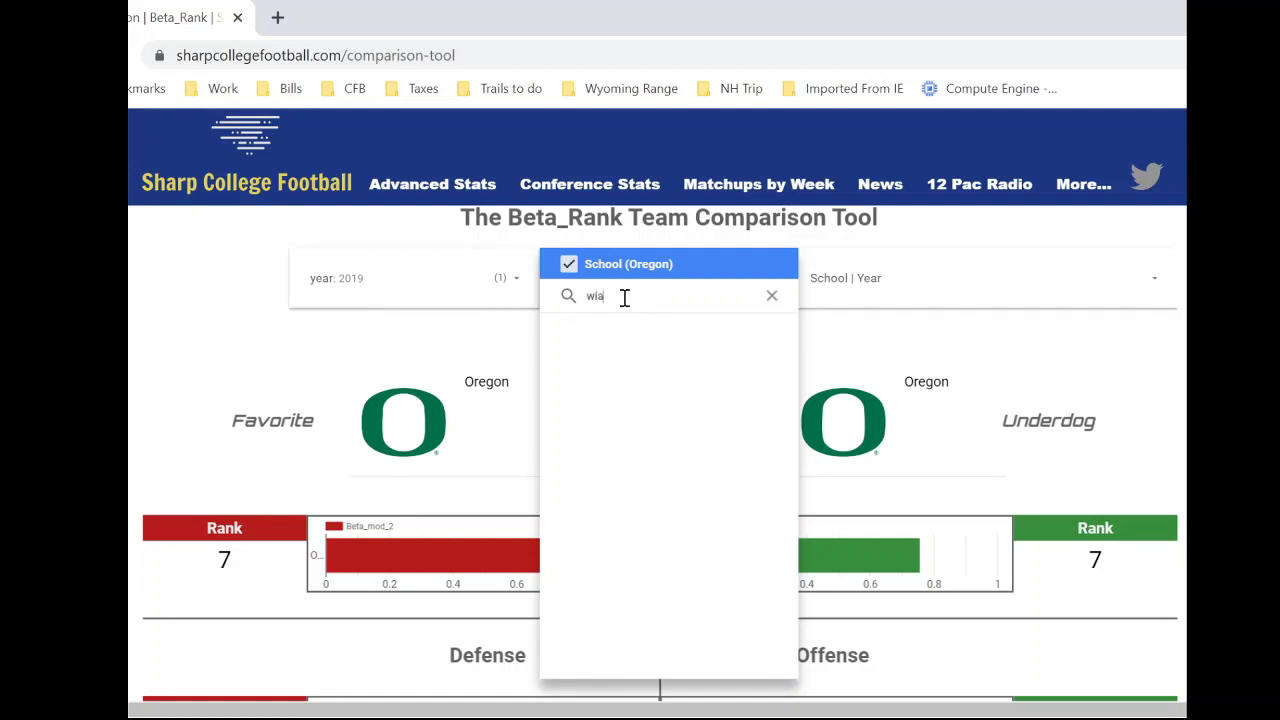
{"action": "left_click", "coordinate": [568, 330]}
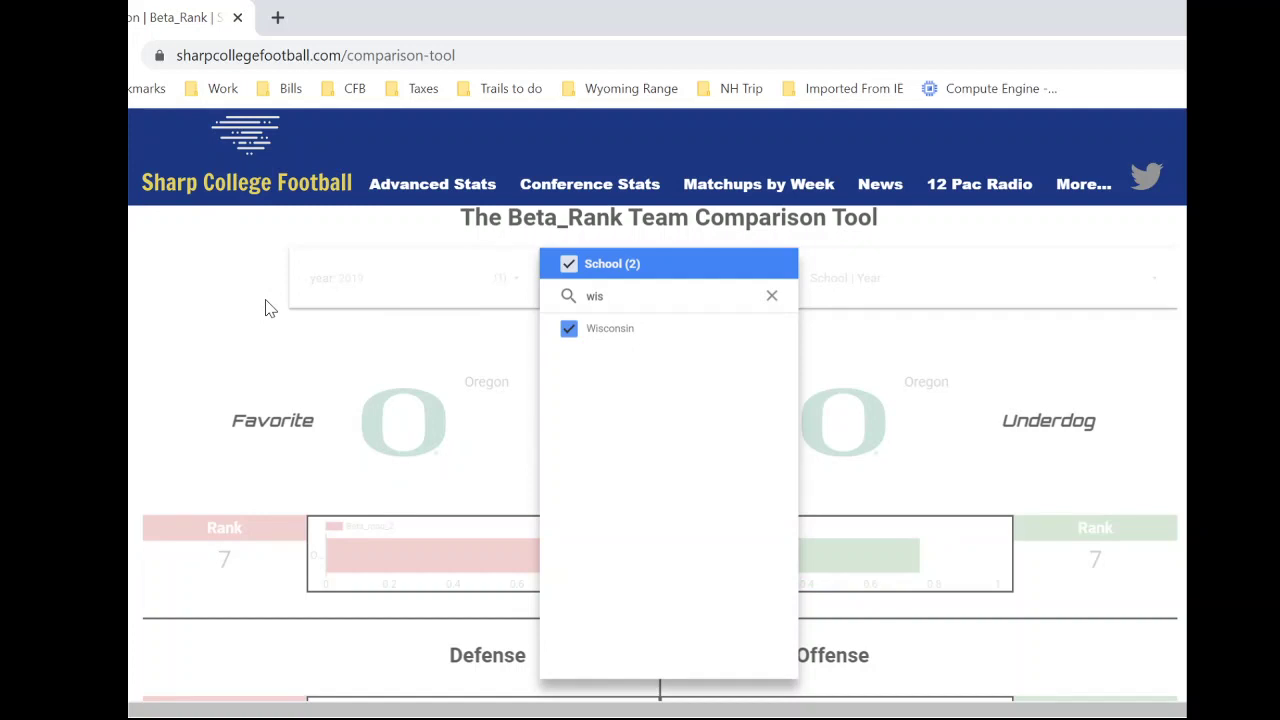
{"action": "left_click", "coordinate": [265, 308]}
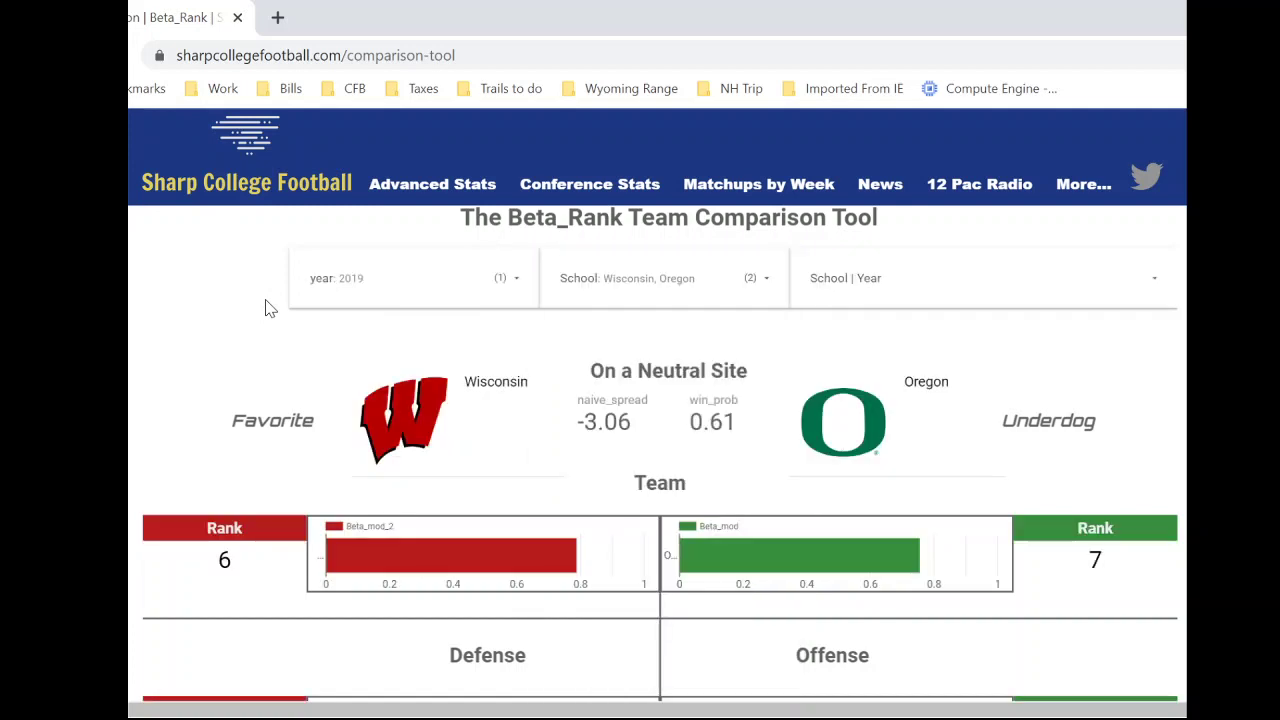
Search the School filter for "lsu" and restrict the selection to LSU only
{"action": "left_click", "coordinate": [682, 286]}
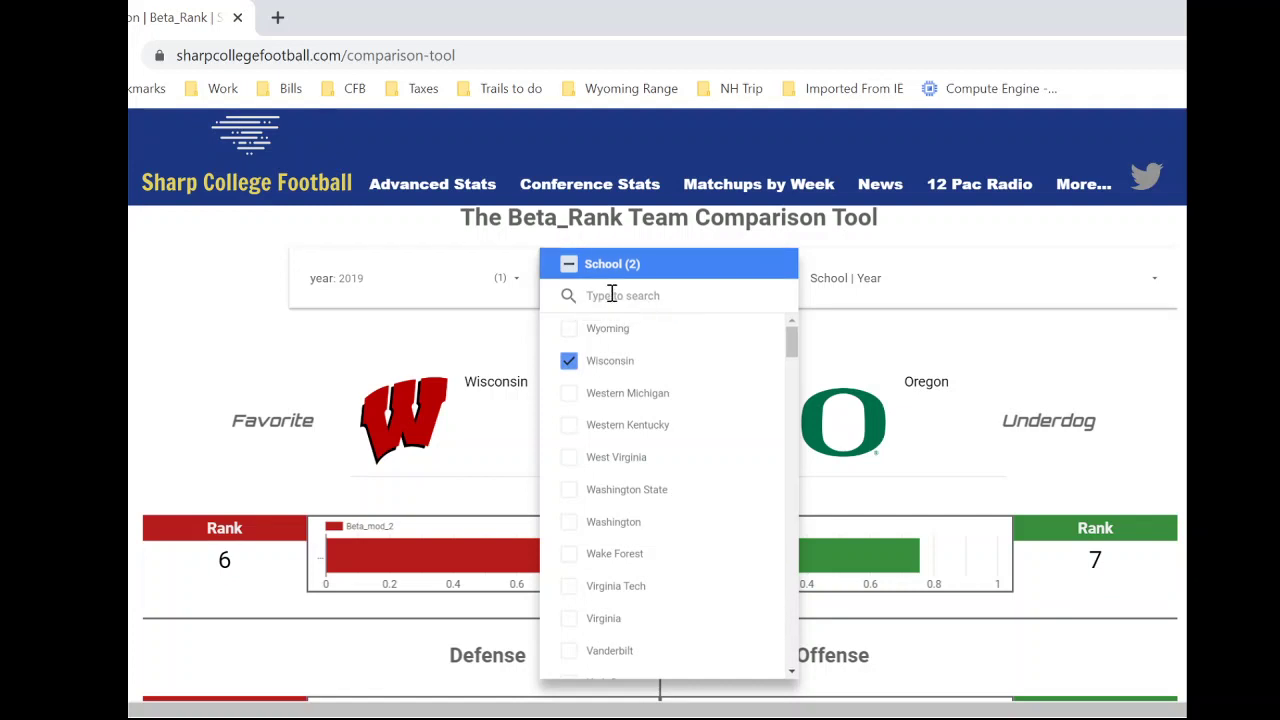
{"action": "type", "text": "lsu"}
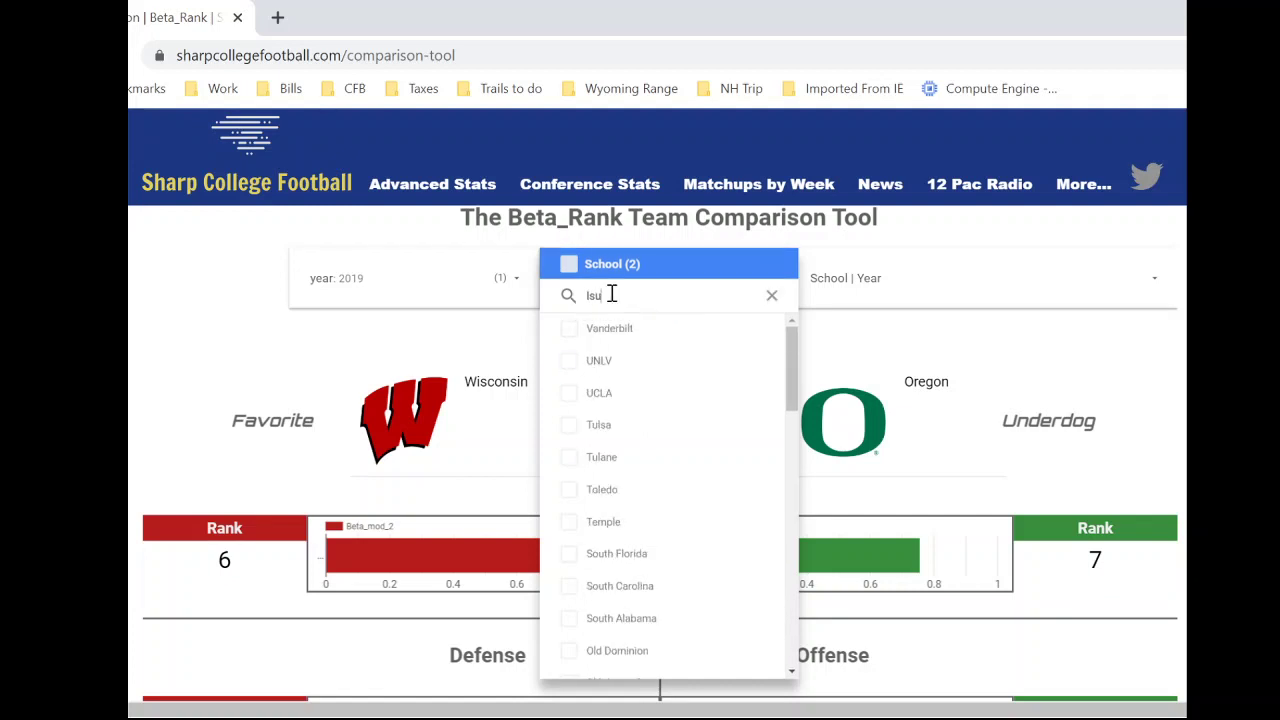
{"action": "left_click", "coordinate": [760, 343]}
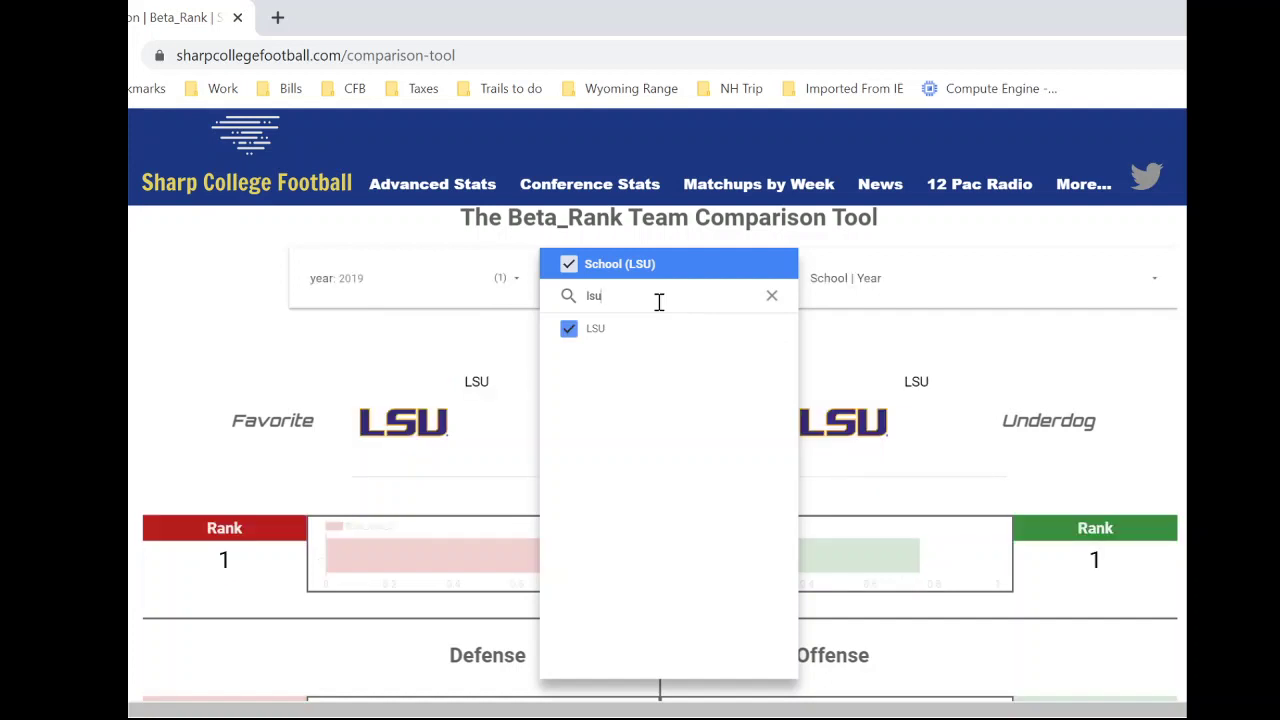
Search the School filter for "cle" and add Clemson to compare it with LSU
{"action": "key", "text": "BackSpace"}
{"action": "key", "text": "BackSpace"}
{"action": "key", "text": "BackSpace"}
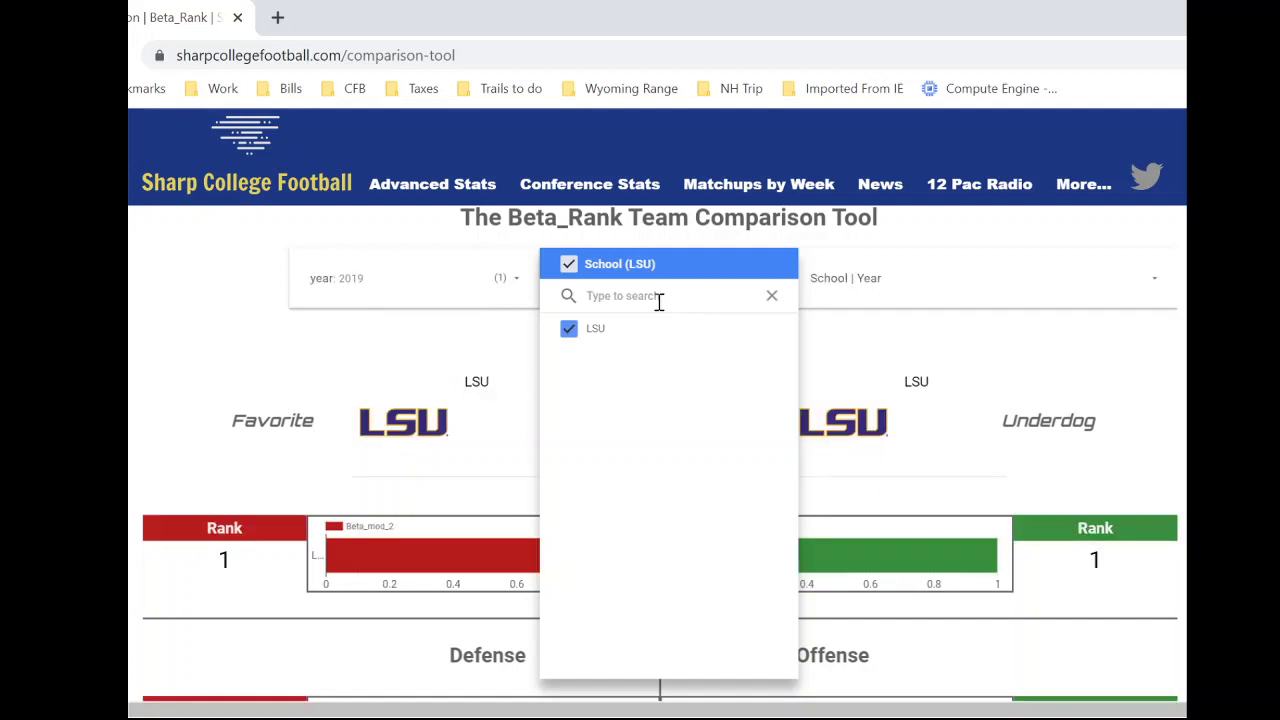
{"action": "type", "text": "cle"}
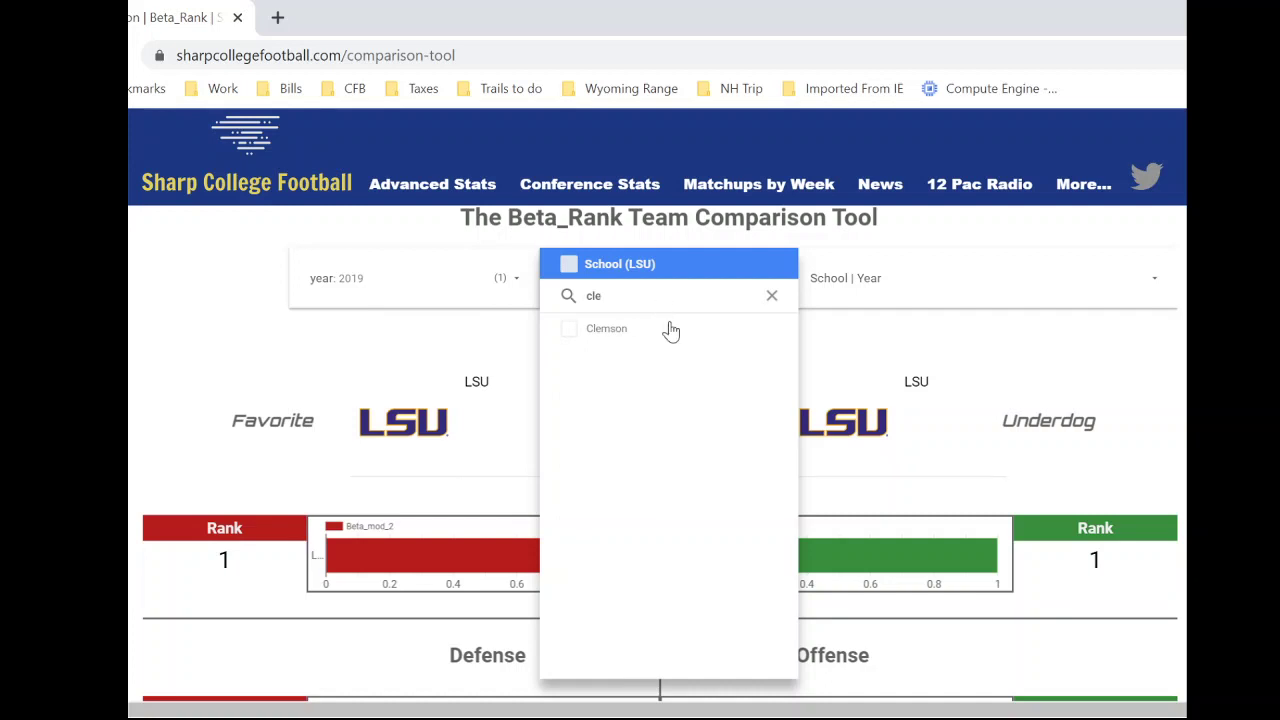
{"action": "left_click", "coordinate": [567, 332]}
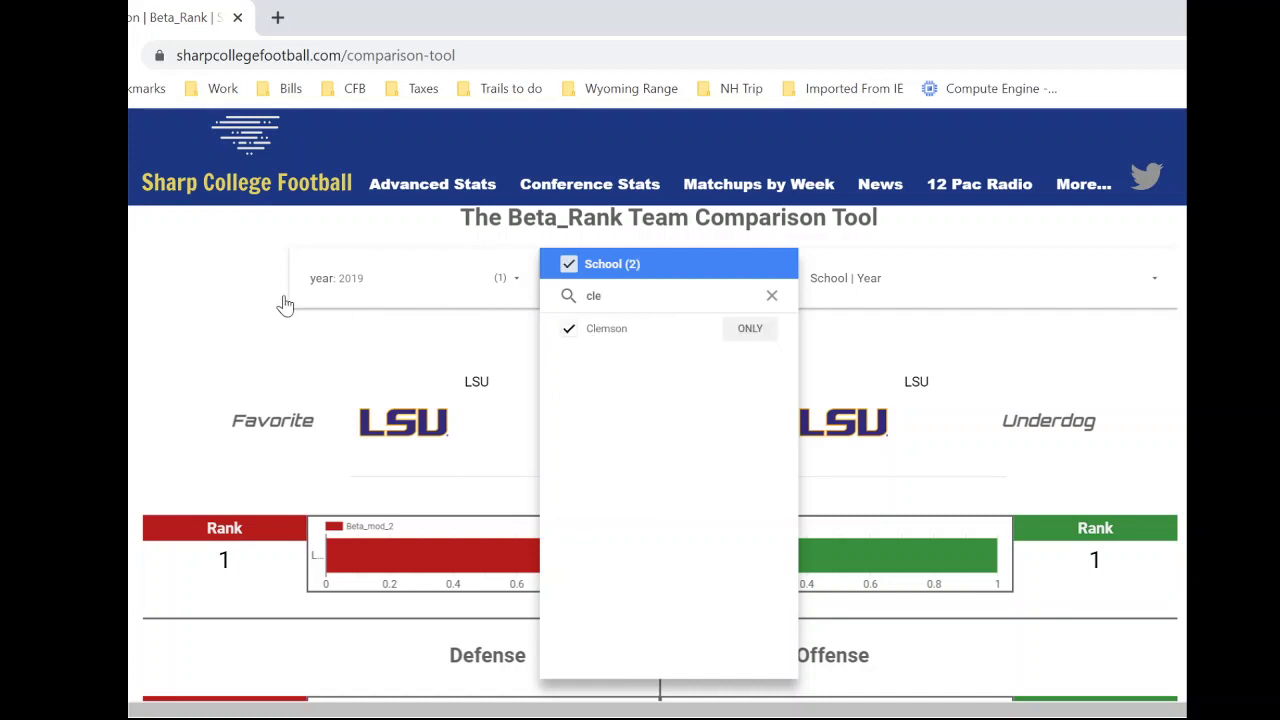
{"action": "left_click", "coordinate": [294, 357]}
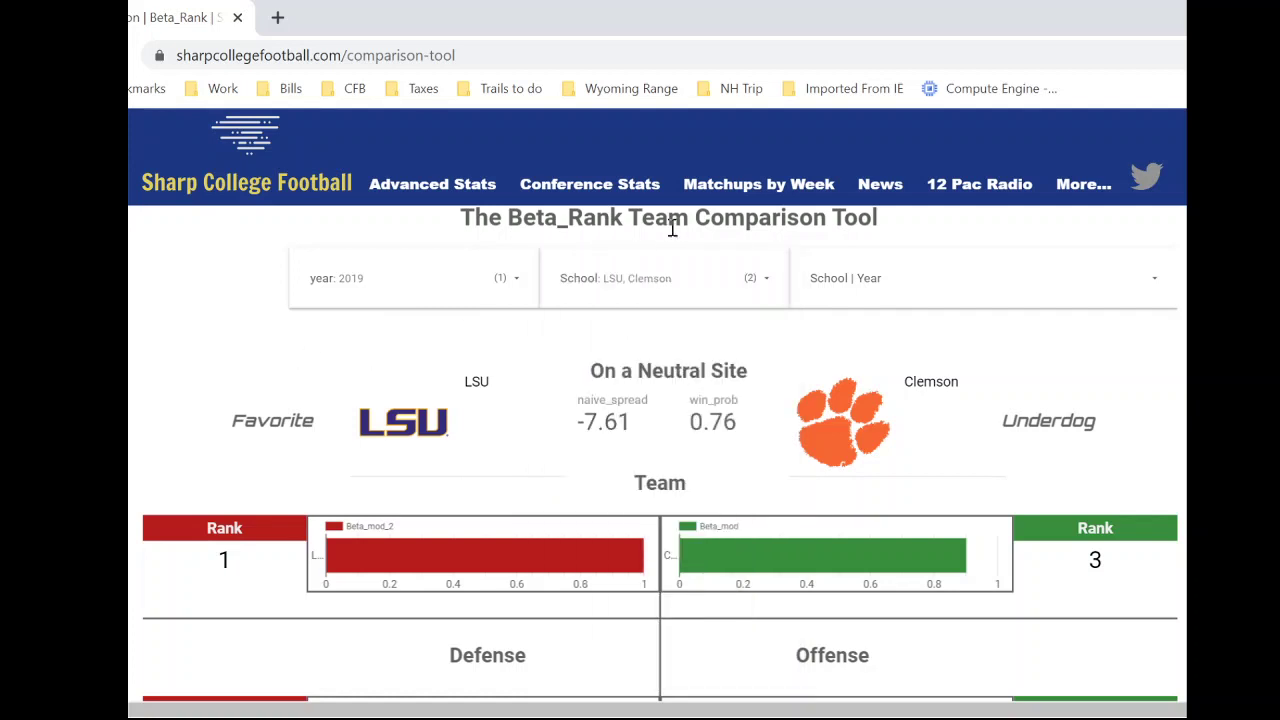
Reset the School filter to all schools and remove the 2019 selection from the year filter
{"action": "left_click", "coordinate": [673, 288]}
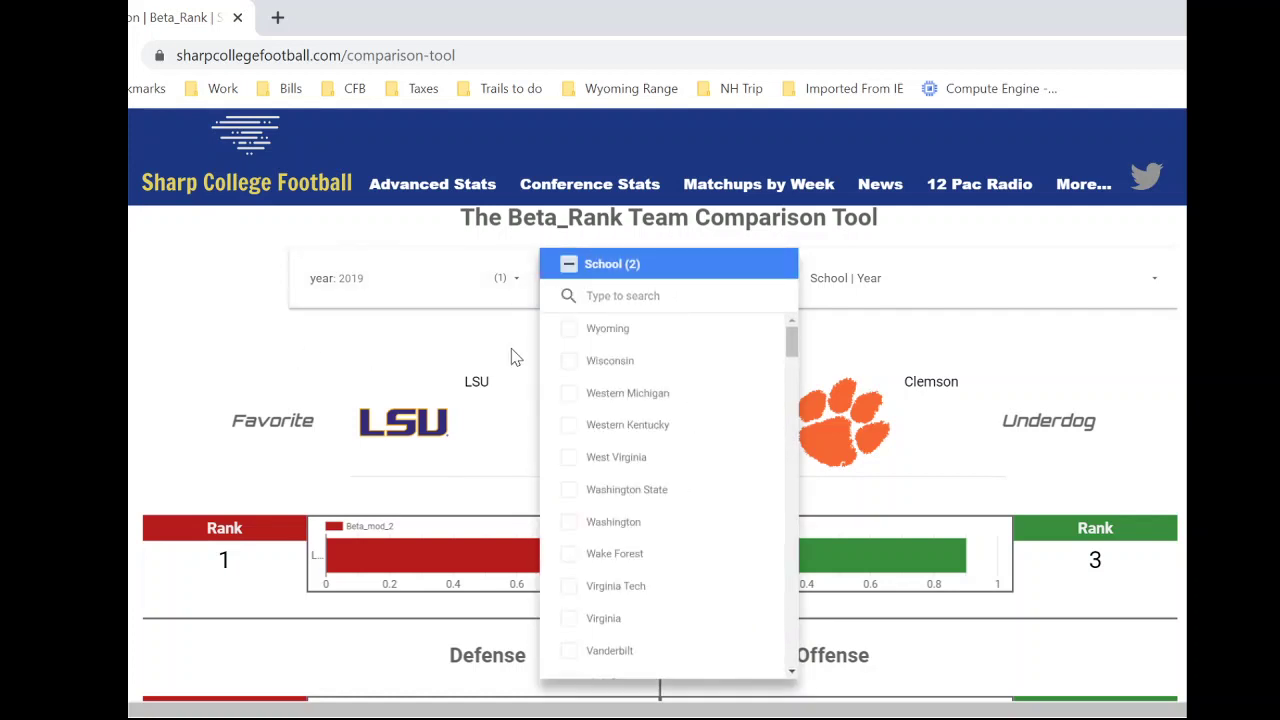
{"action": "left_click", "coordinate": [569, 266]}
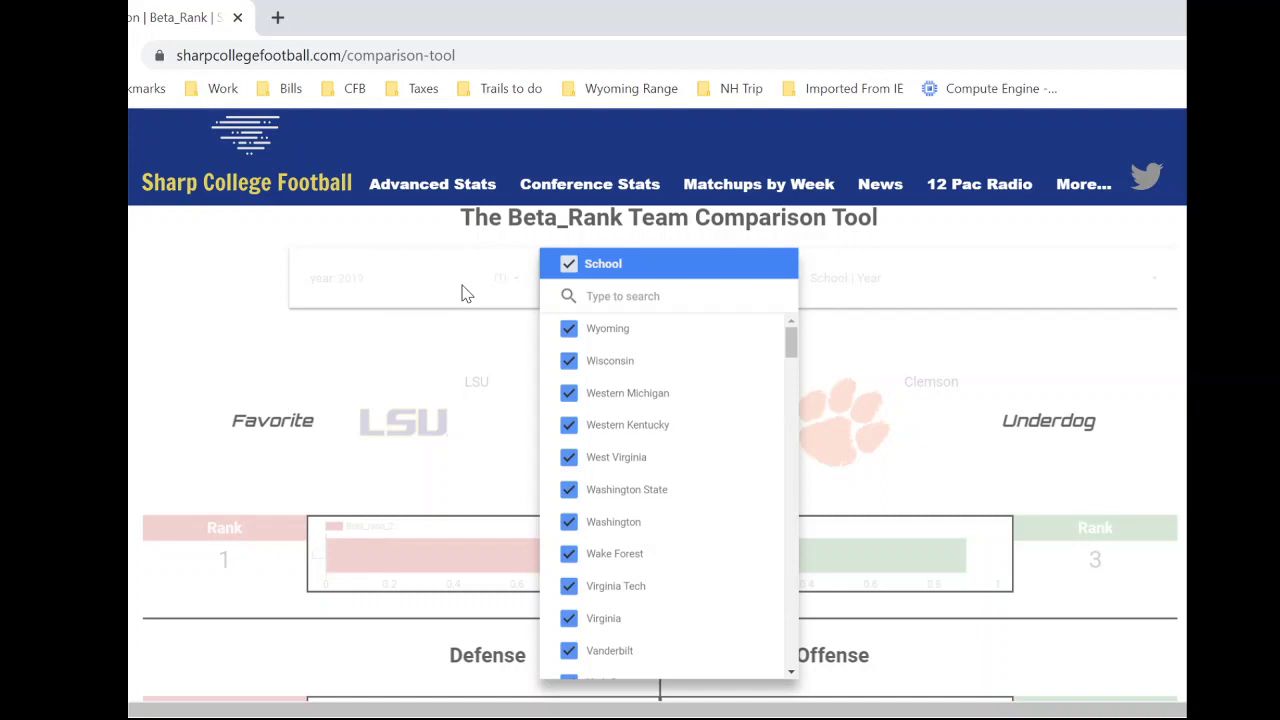
{"action": "left_click", "coordinate": [463, 293]}
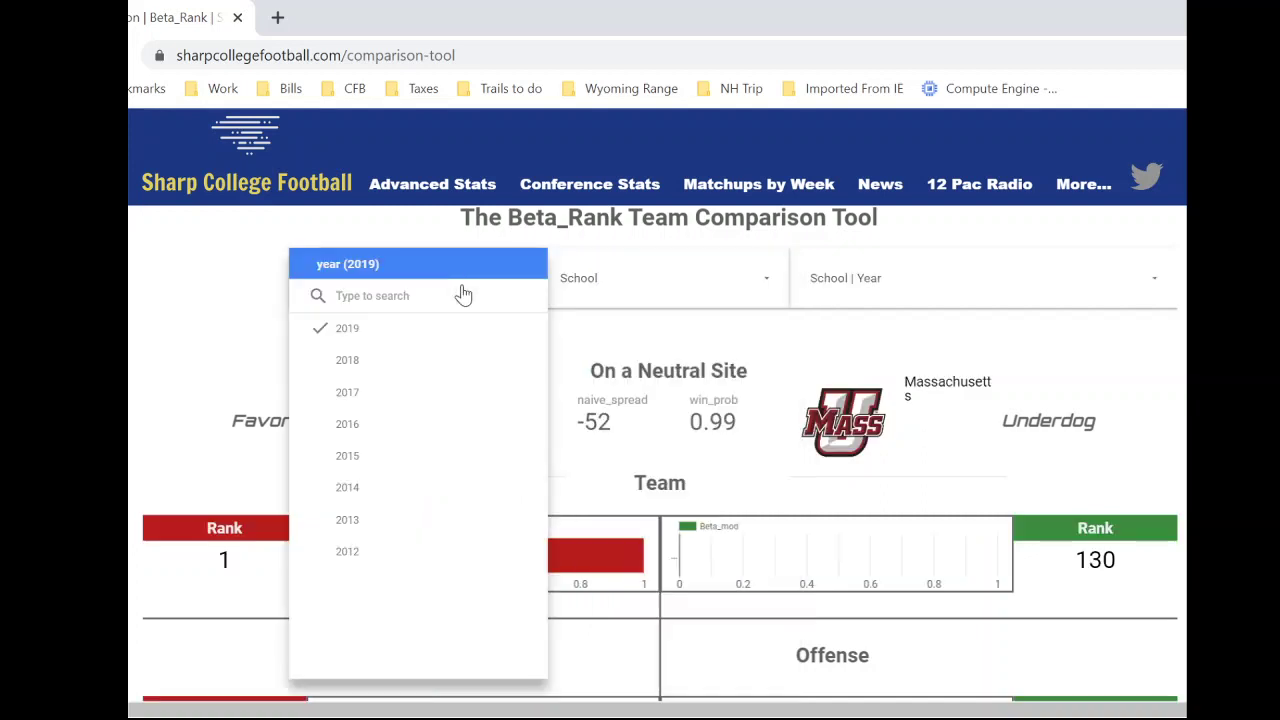
{"action": "left_click", "coordinate": [349, 330]}
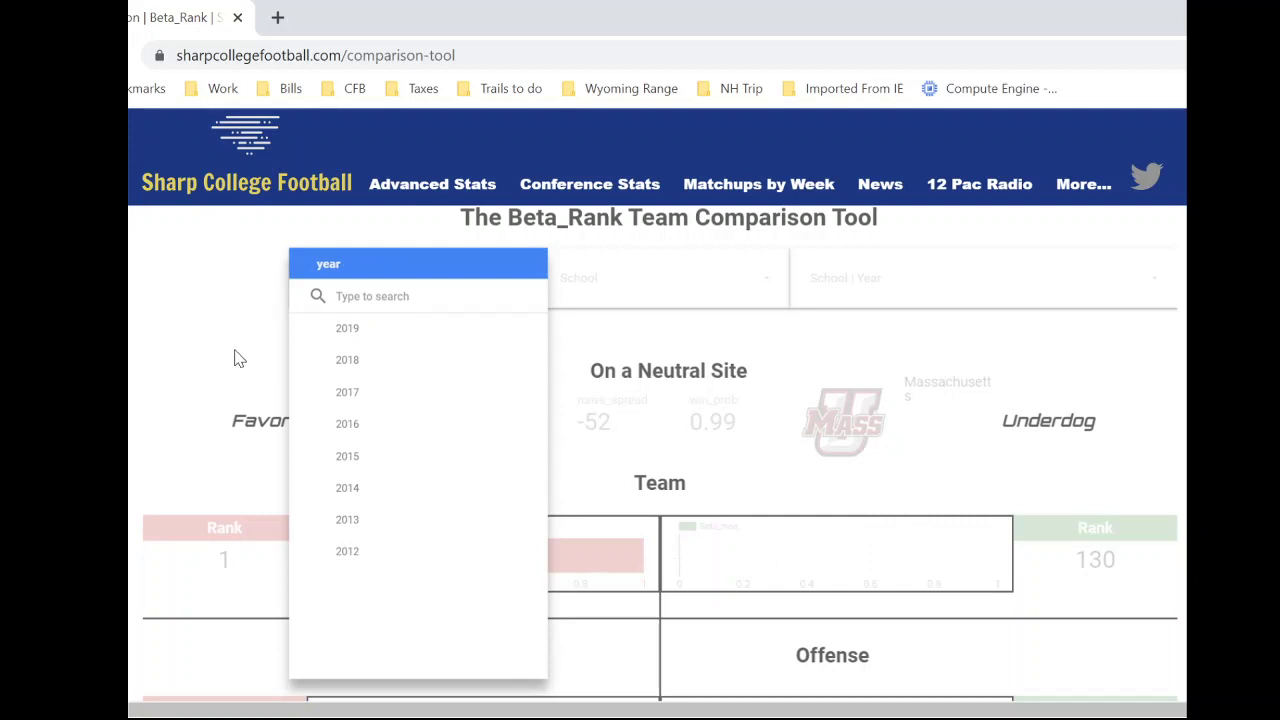
{"action": "left_click", "coordinate": [684, 347]}
Clear all entries in the School | Year filter, search for "lsu" and select LSU|2019
{"action": "left_click", "coordinate": [866, 299]}
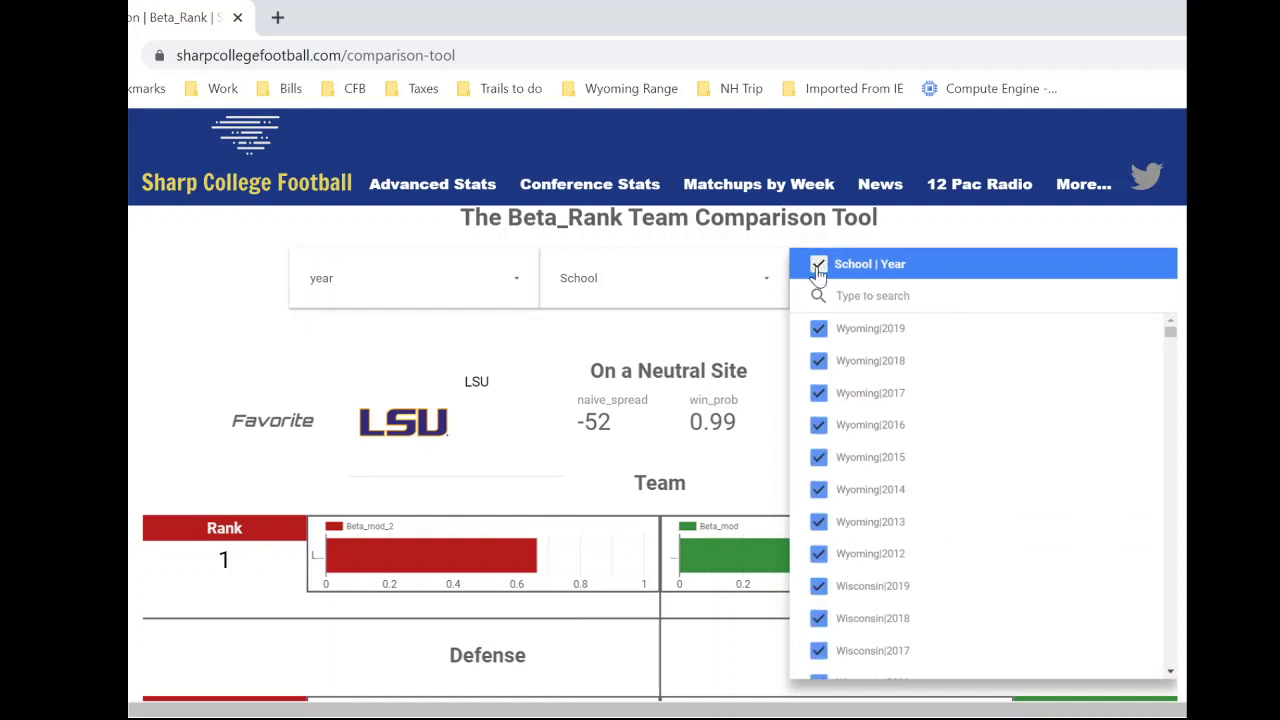
{"action": "left_click", "coordinate": [818, 266]}
{"action": "left_click", "coordinate": [870, 295]}
{"action": "type", "text": "lsu"}
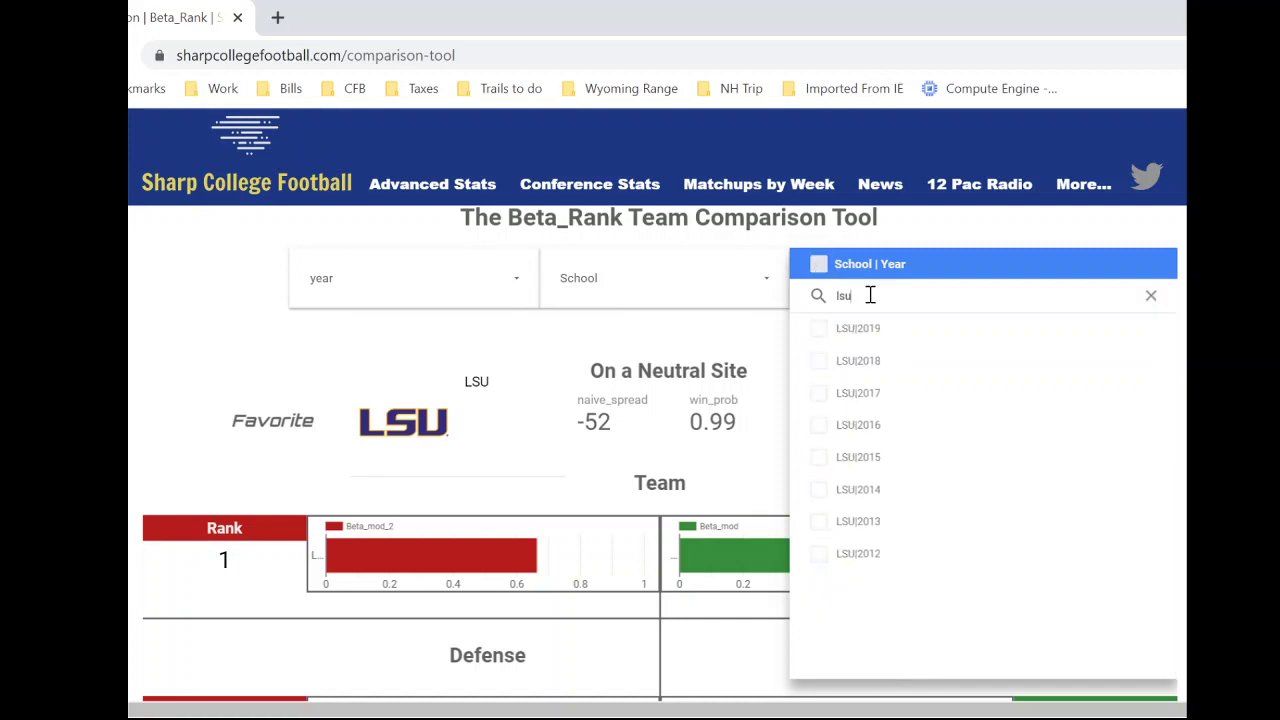
{"action": "left_click", "coordinate": [866, 320]}
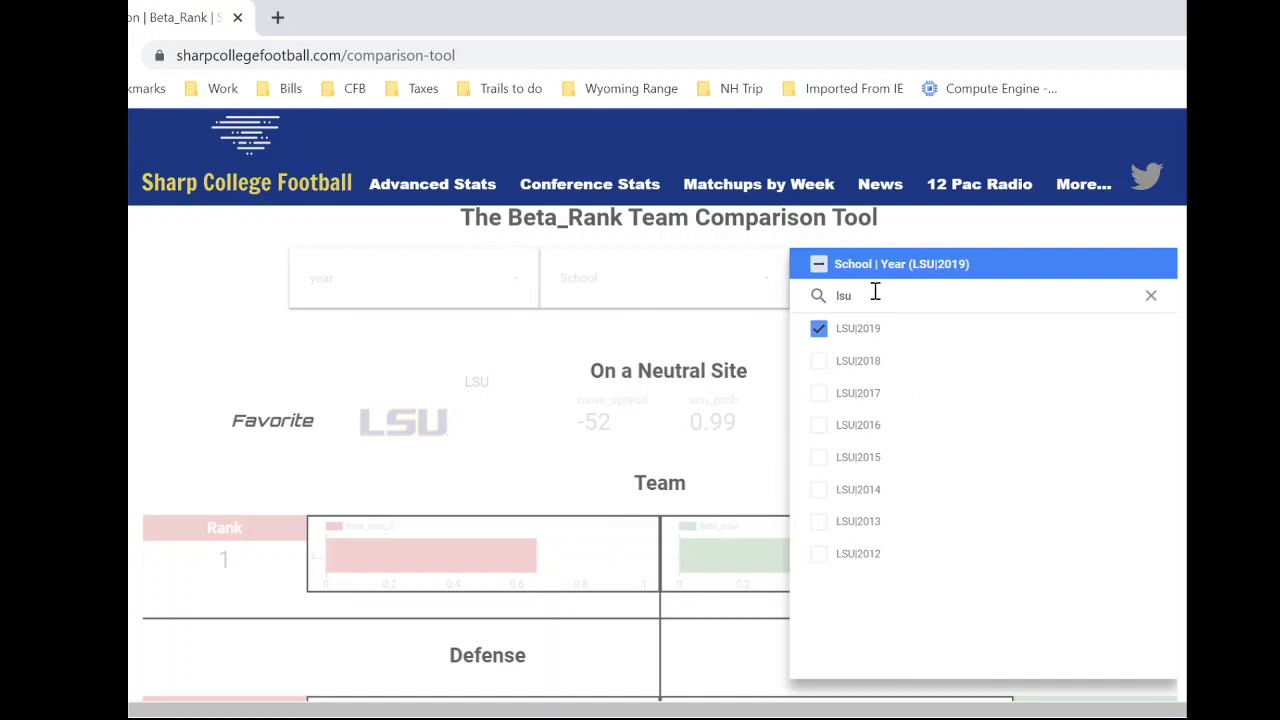
Search the School | Year filter for "alabama" and add Alabama|2012 to the comparison
{"action": "key", "text": "BackSpace"}
{"action": "key", "text": "BackSpace"}
{"action": "key", "text": "BackSpace"}
{"action": "type", "text": "al"}
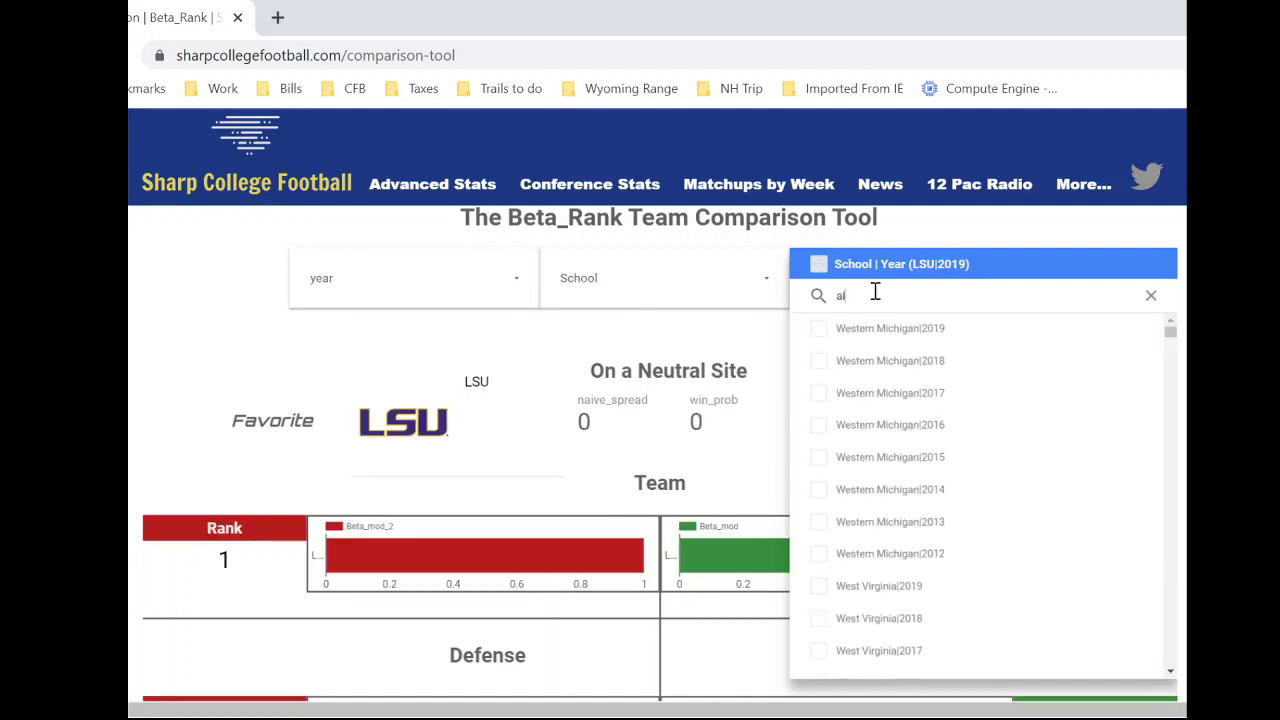
{"action": "type", "text": "a"}
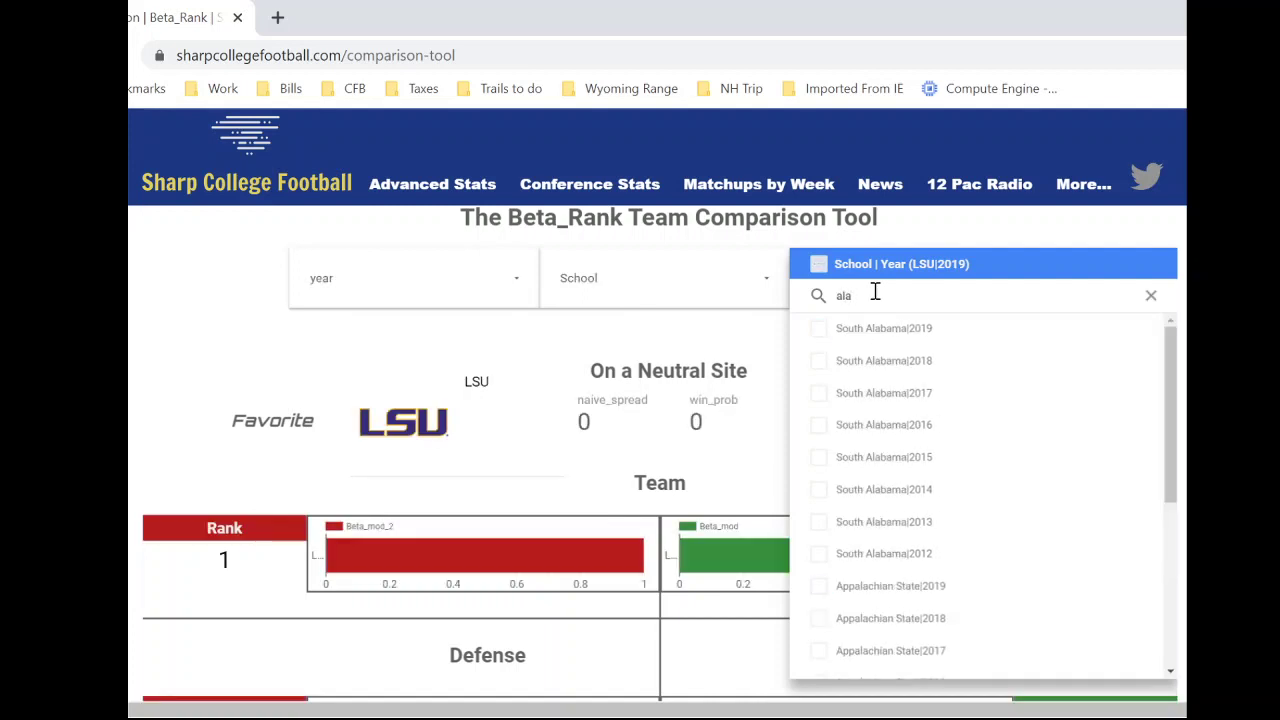
{"action": "type", "text": "bama"}
{"action": "scroll", "coordinate": [909, 344], "scroll_direction": "down", "scroll_amount": 1}
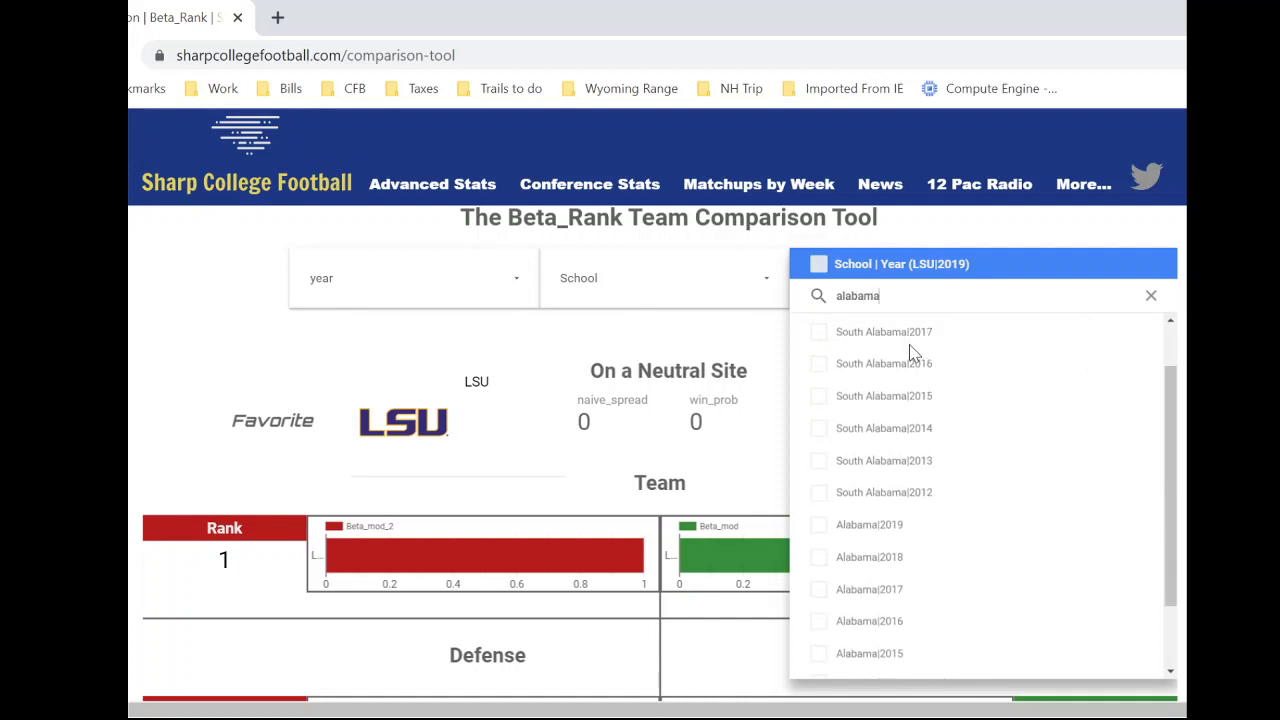
{"action": "scroll", "coordinate": [910, 345], "scroll_direction": "down", "scroll_amount": 1}
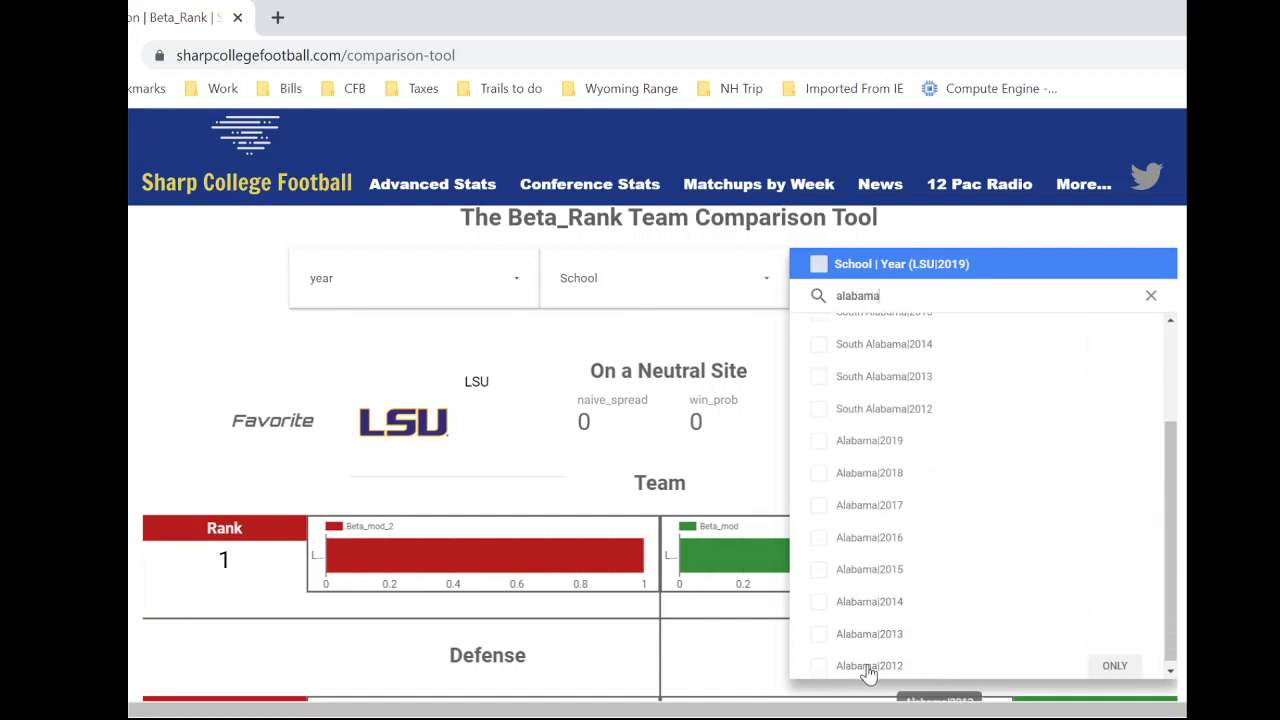
{"action": "left_click", "coordinate": [819, 667]}
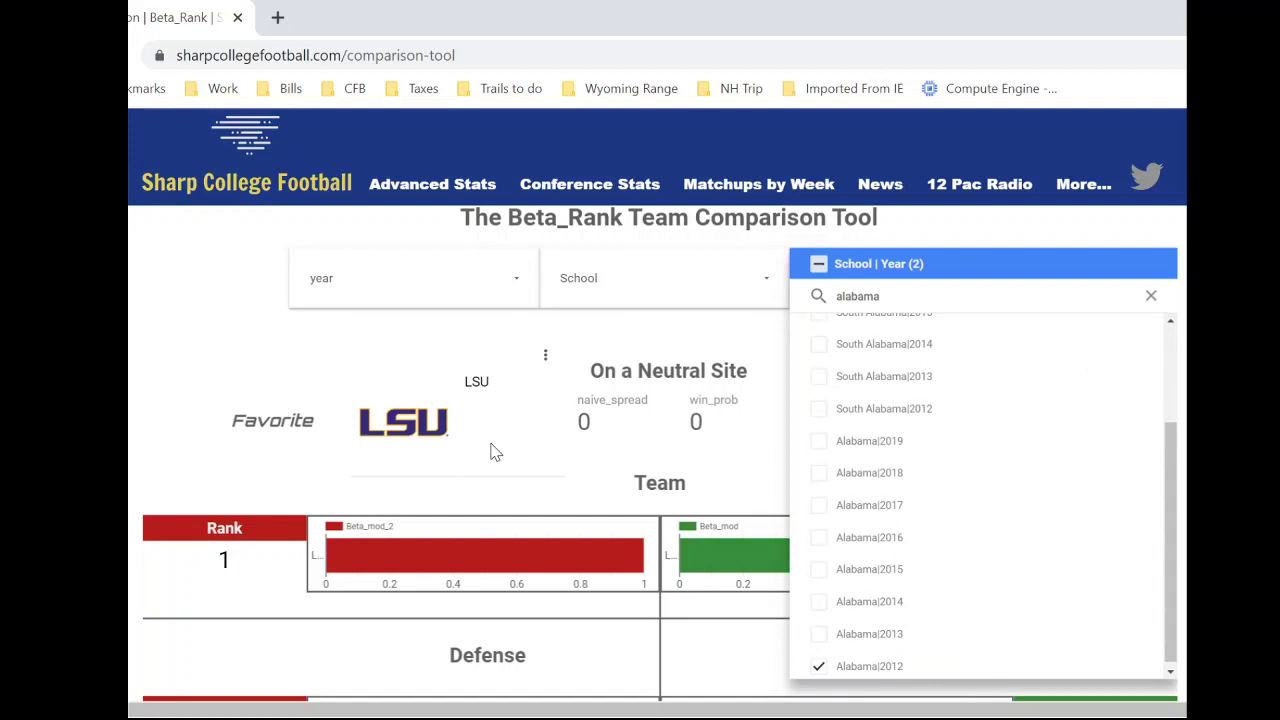
{"action": "left_click", "coordinate": [251, 349]}
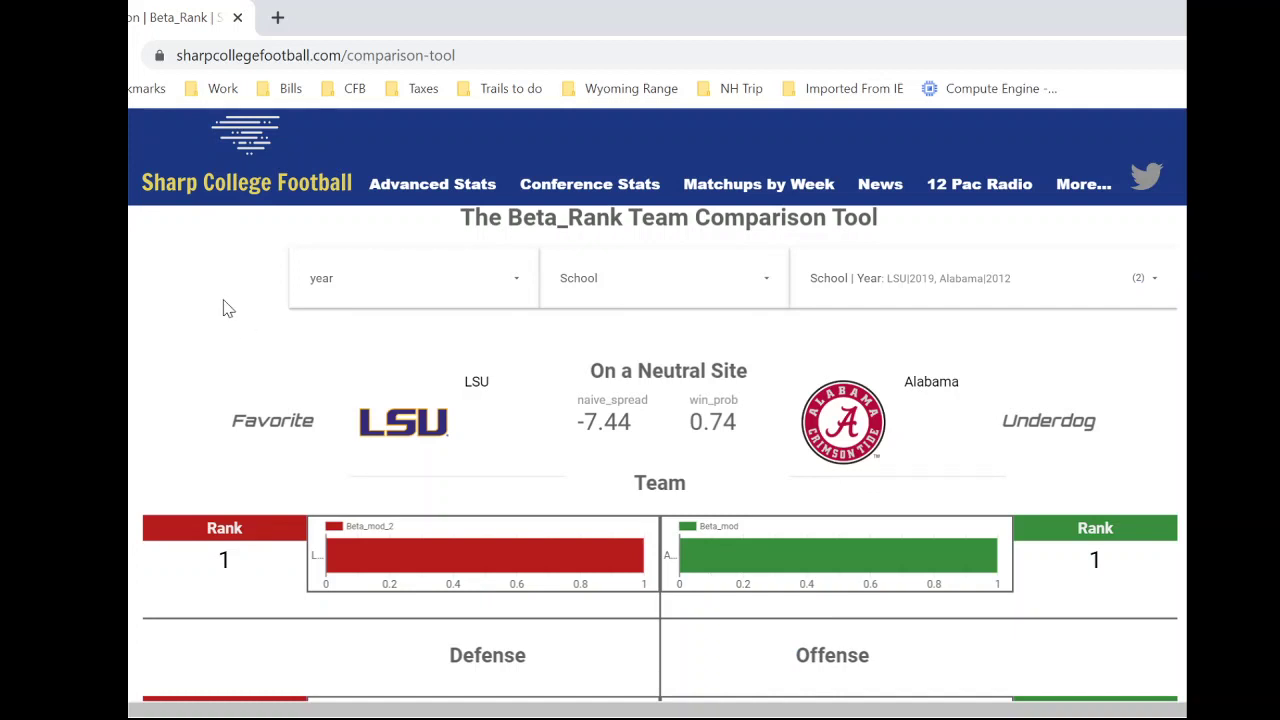
Look over the LSU 2019 and Alabama 2012 comparison and reset the School | Year filter to all entries
{"action": "scroll", "coordinate": [214, 328], "scroll_direction": "down", "scroll_amount": 1}
{"action": "scroll", "coordinate": [214, 296], "scroll_direction": "up", "scroll_amount": 1}
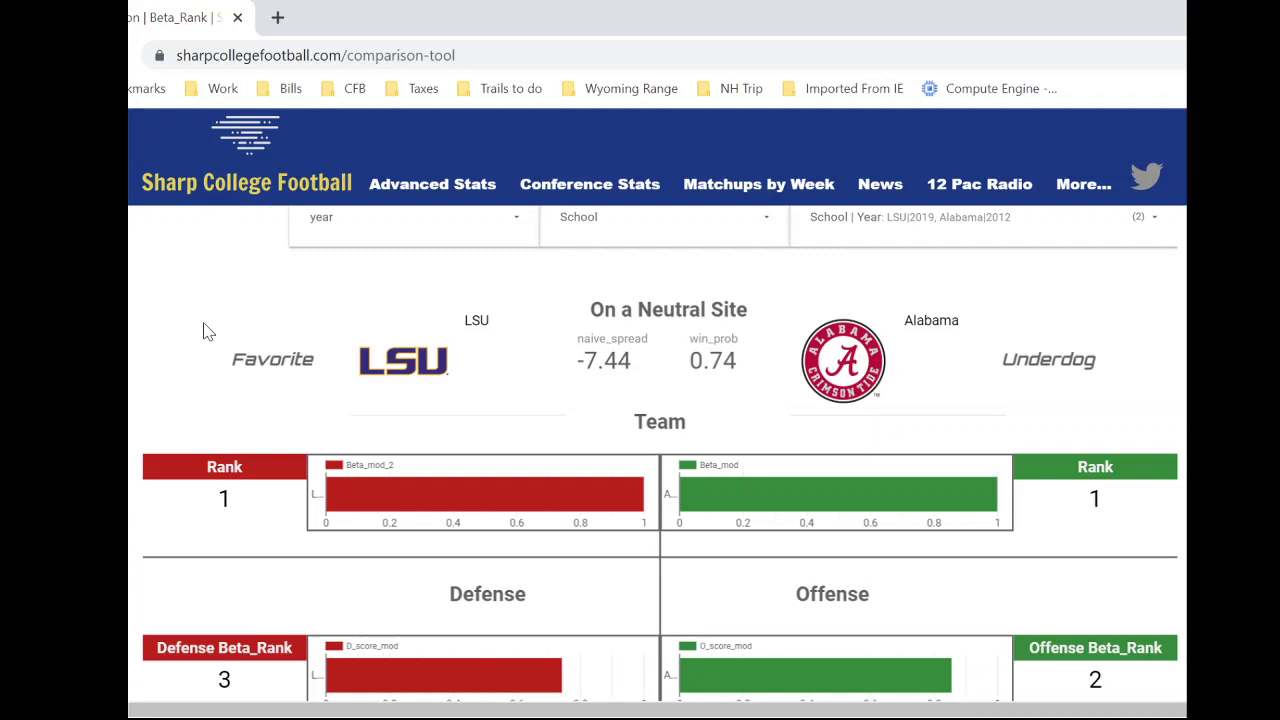
{"action": "scroll", "coordinate": [208, 307], "scroll_direction": "down", "scroll_amount": 1}
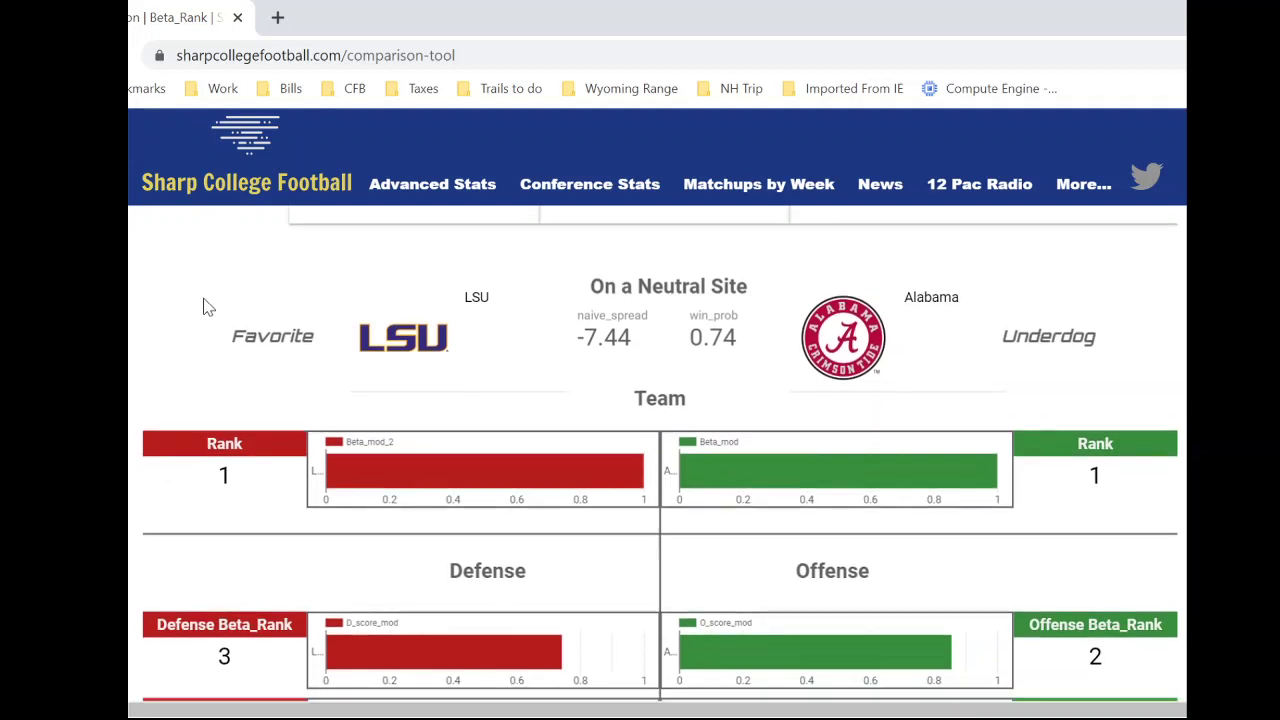
{"action": "scroll", "coordinate": [208, 307], "scroll_direction": "up", "scroll_amount": 1}
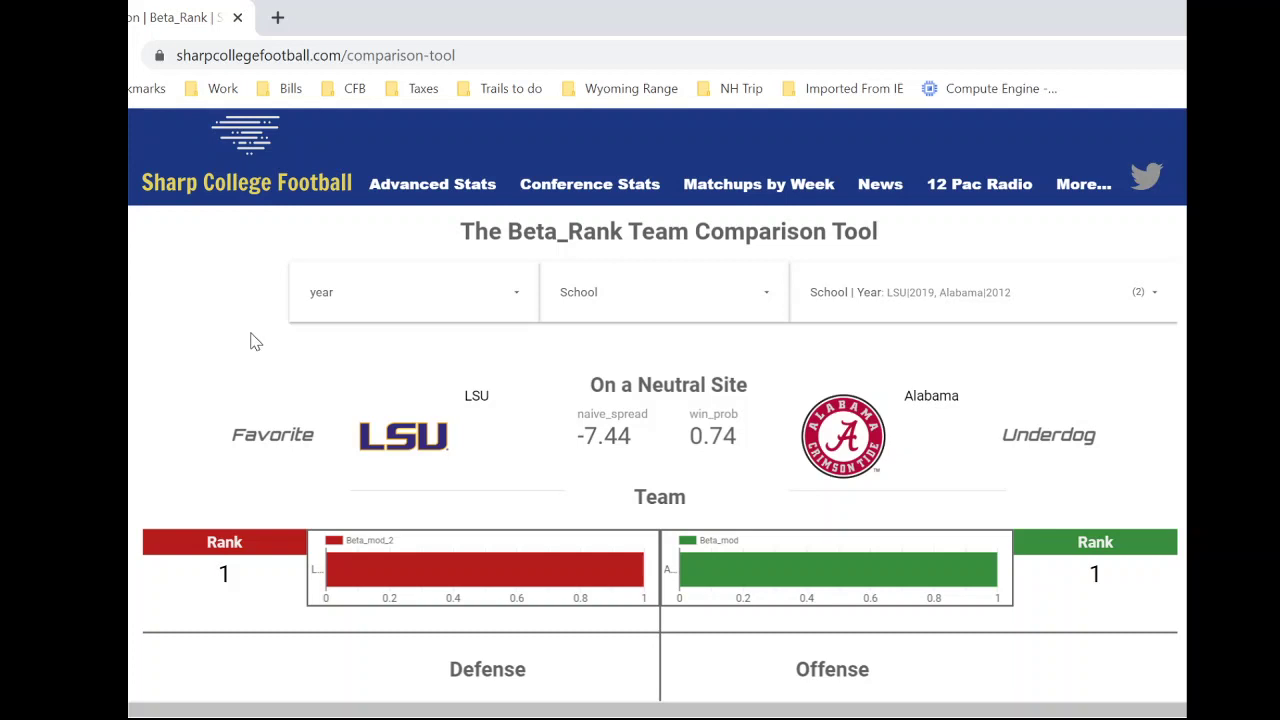
{"action": "left_click", "coordinate": [928, 320]}
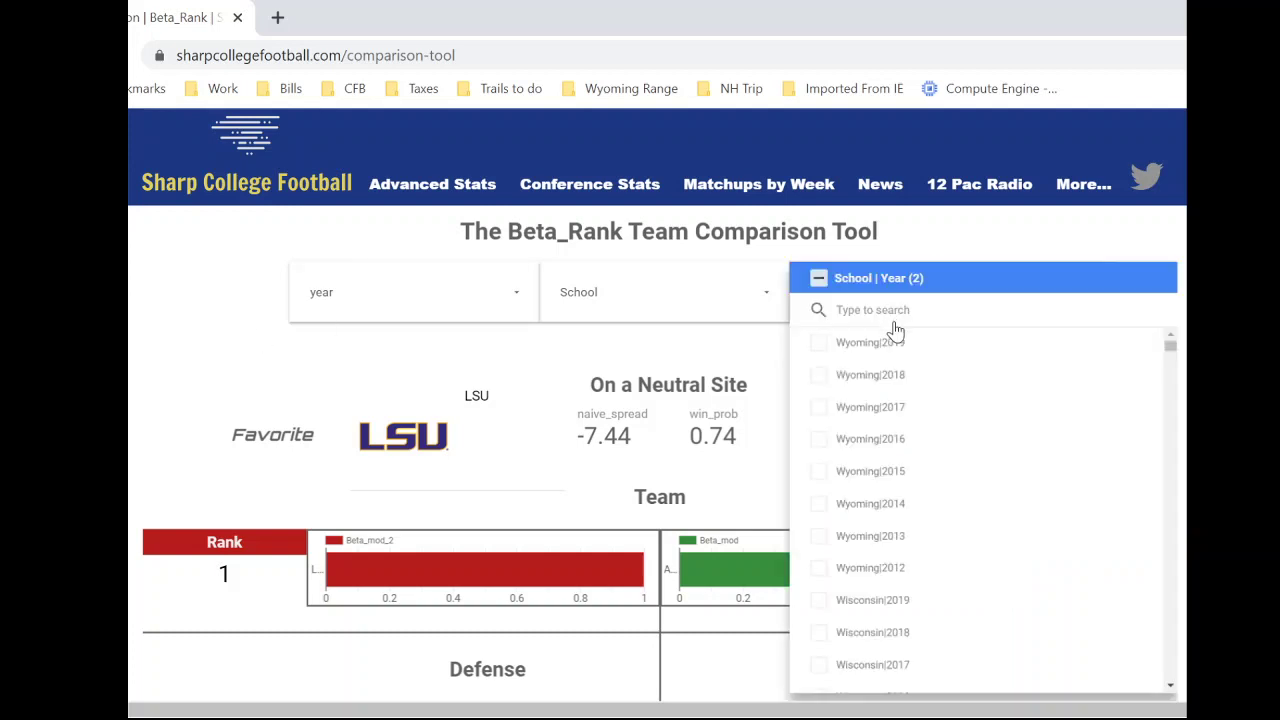
{"action": "left_click", "coordinate": [818, 280]}
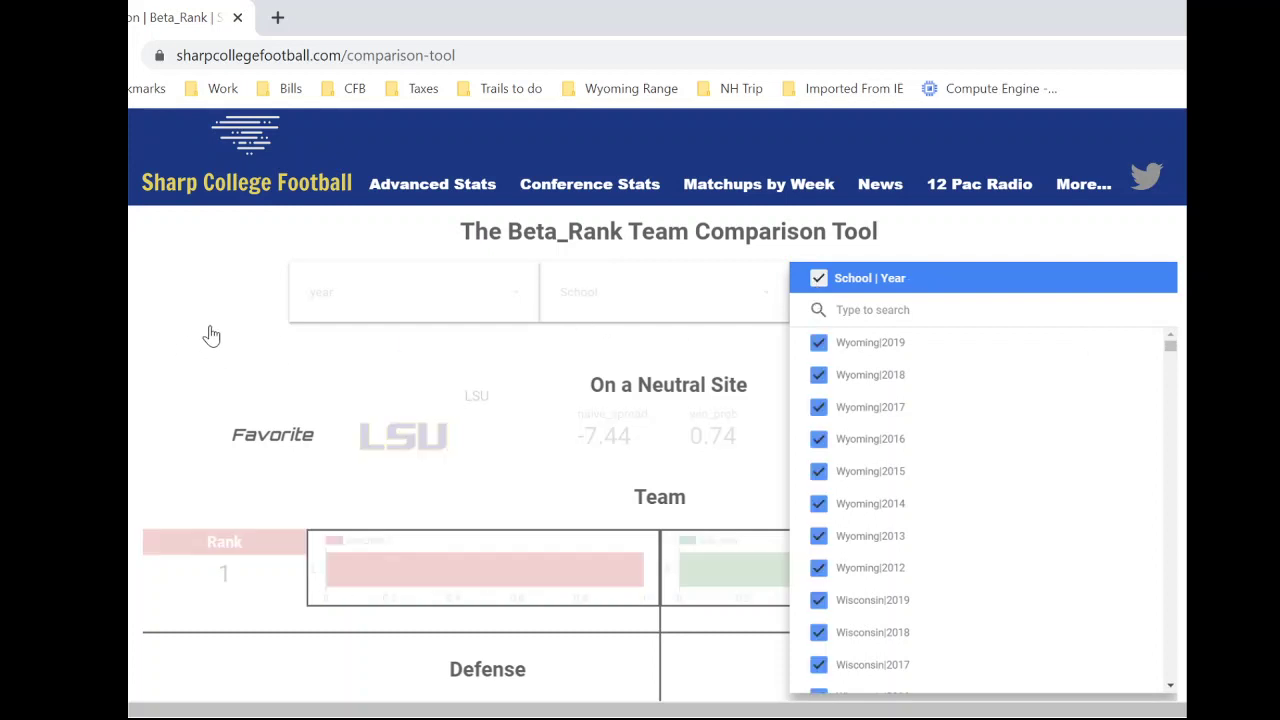
{"action": "left_click", "coordinate": [243, 338]}
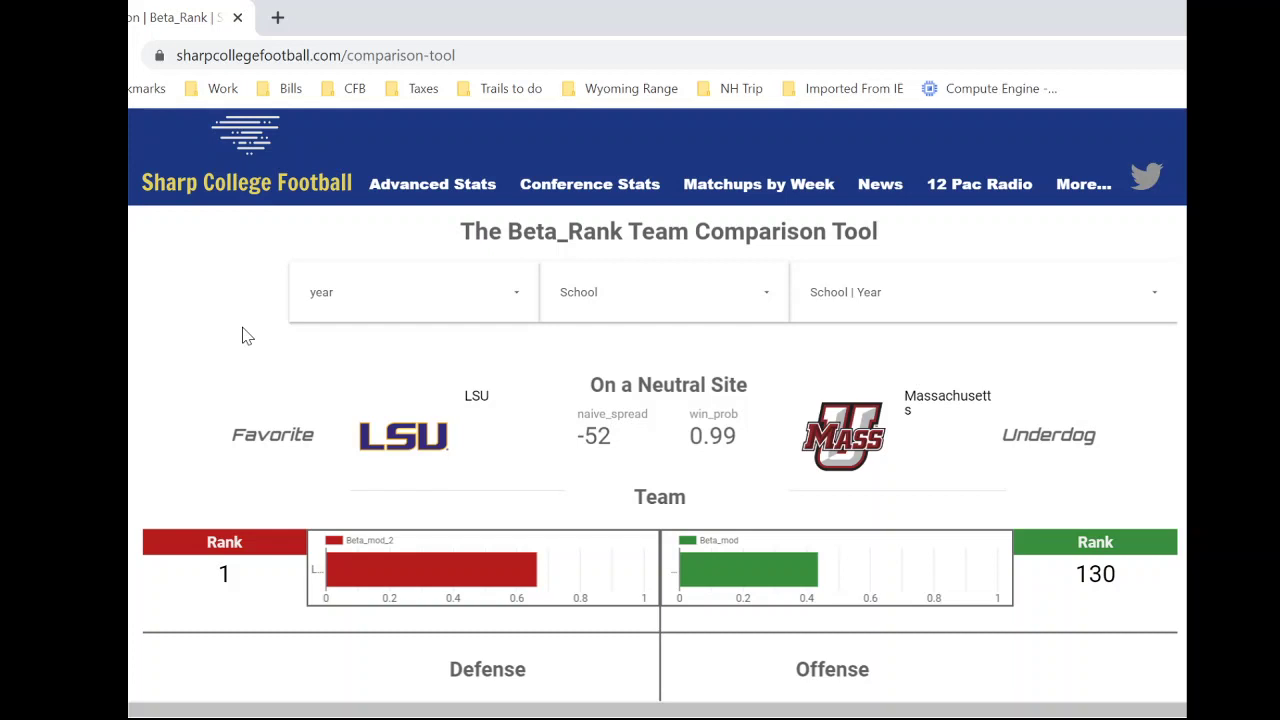
{"action": "scroll", "coordinate": [246, 337], "scroll_direction": "up", "scroll_amount": 1}
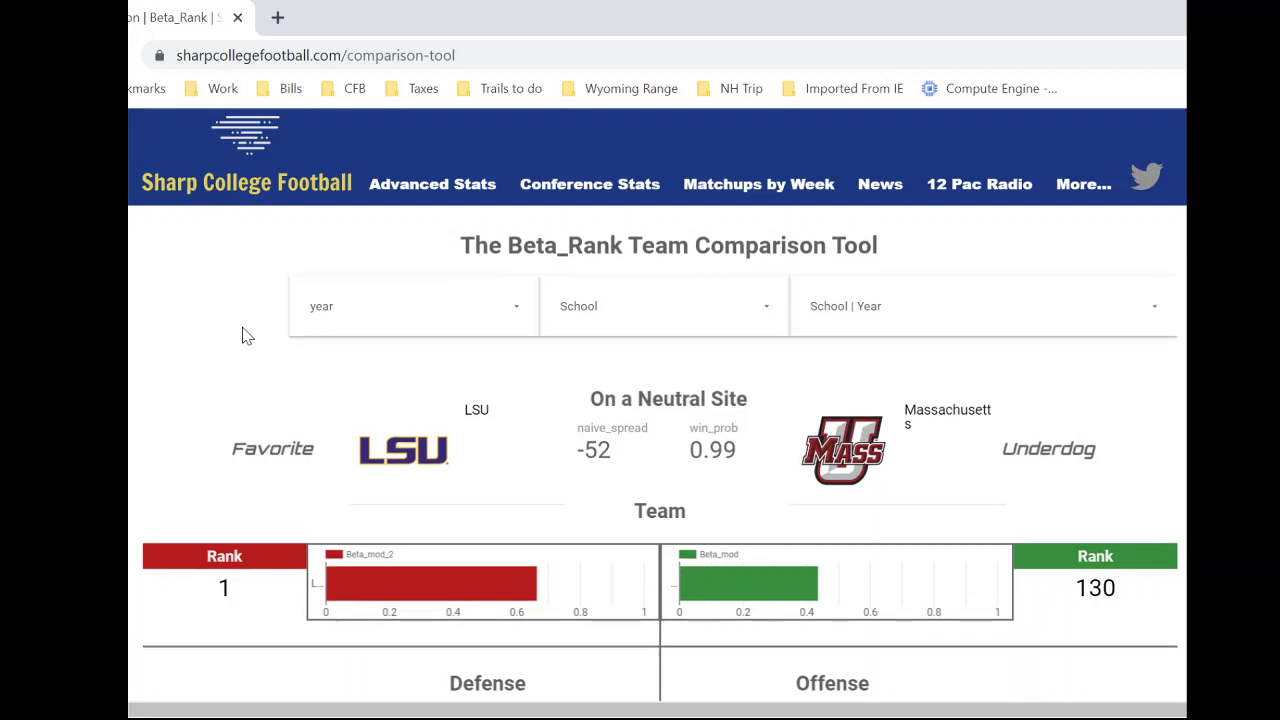
{"action": "scroll", "coordinate": [229, 357], "scroll_direction": "up", "scroll_amount": 1}
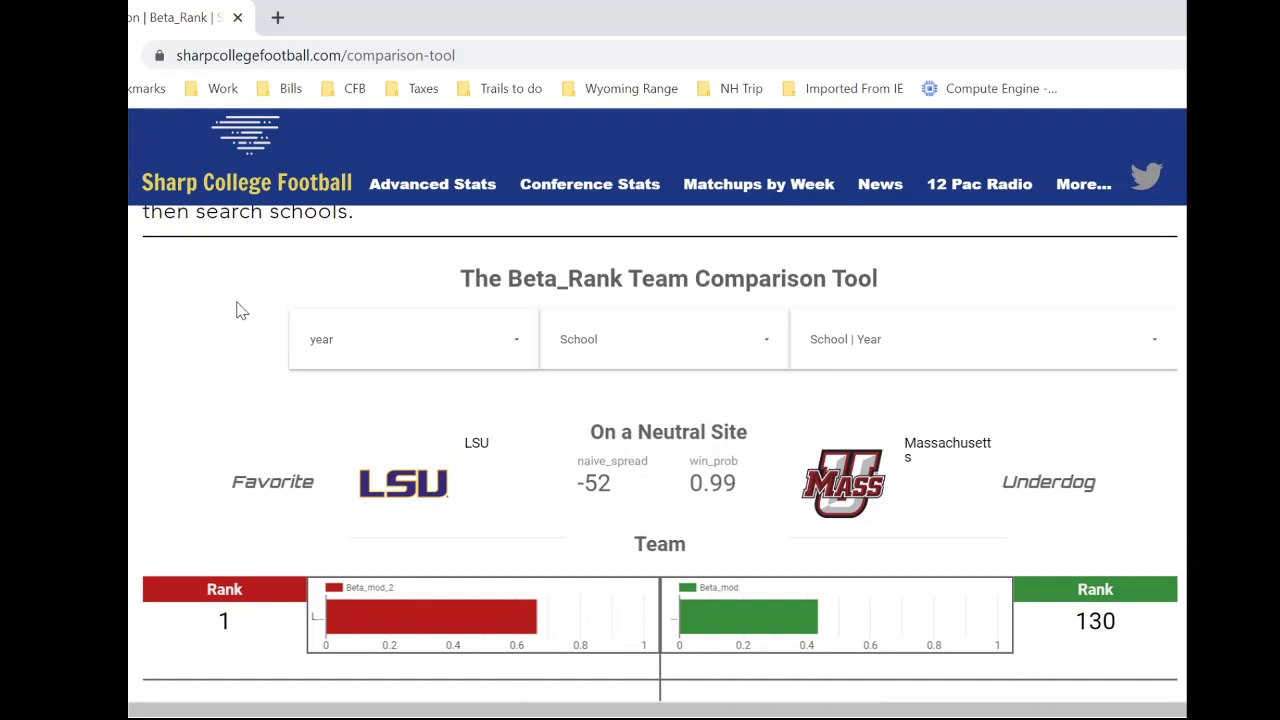